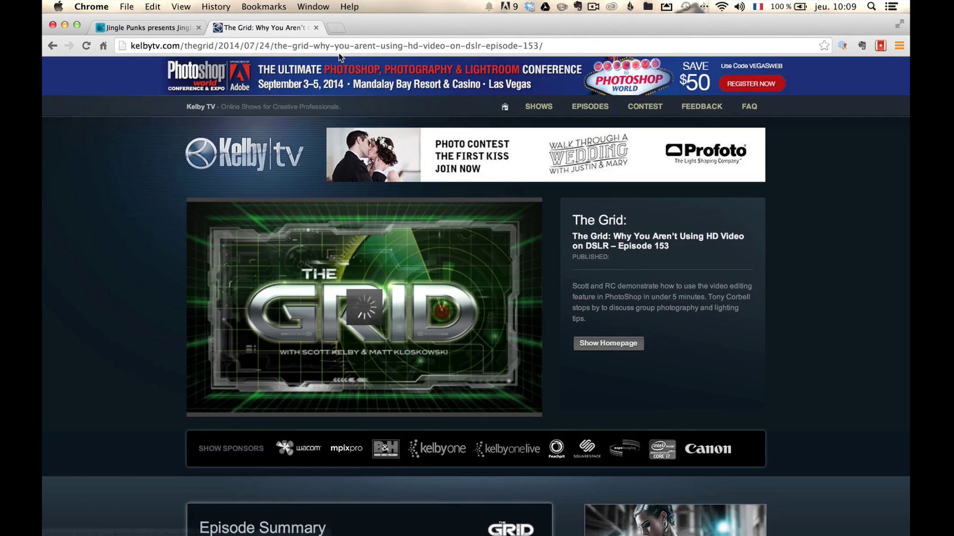
Step: Switch from Chrome back to Photoshop's blank Untitled-1 document
{"action": "key", "text": "super+Tab"}
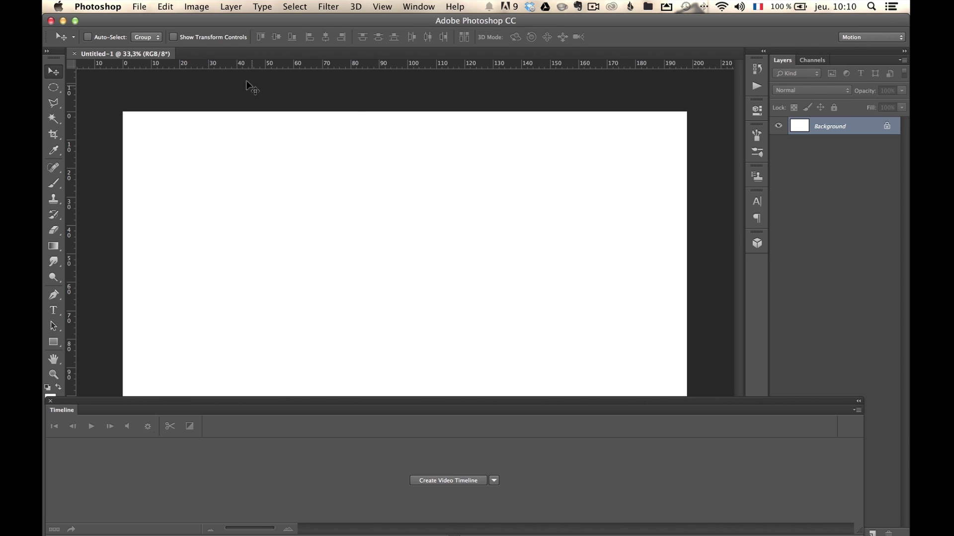
Step: Use Scripts > Load Files into Stack to import all ten Bretagne and Flowers clips as layers
{"action": "left_click", "coordinate": [140, 6]}
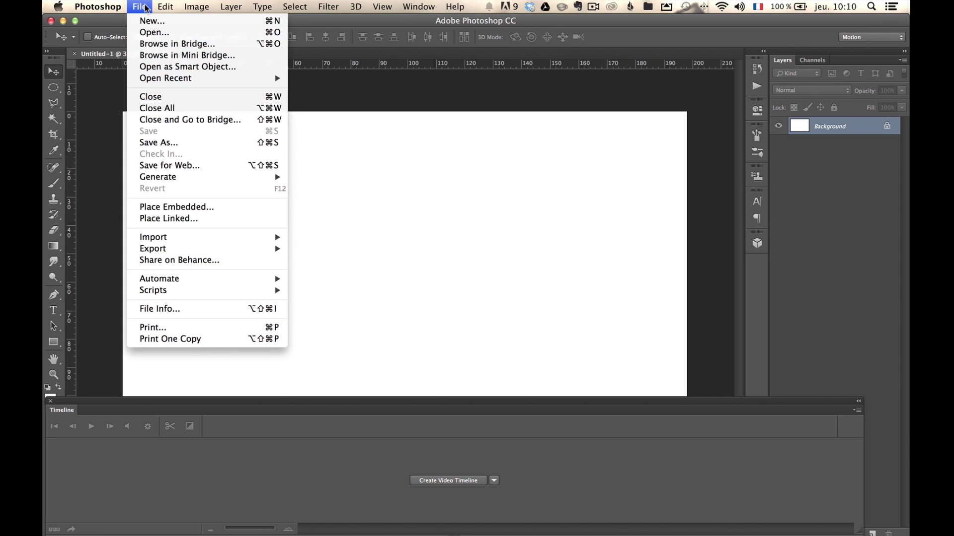
{"action": "mouse_move", "coordinate": [229, 293]}
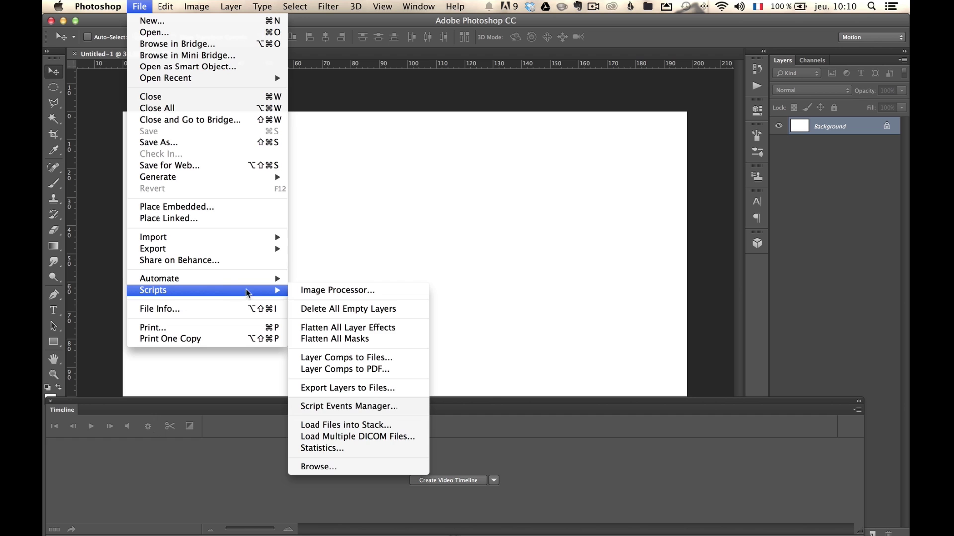
{"action": "left_click", "coordinate": [370, 427]}
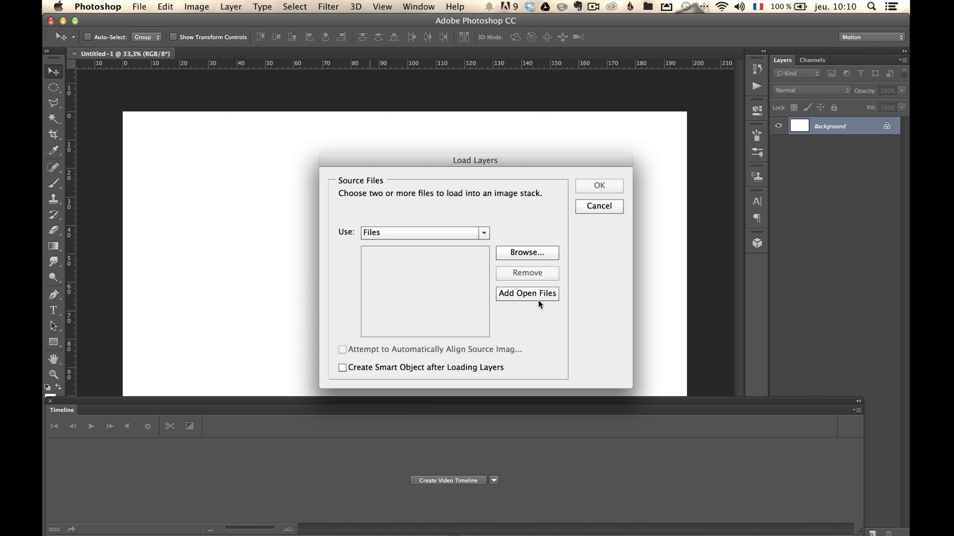
{"action": "left_click", "coordinate": [534, 253]}
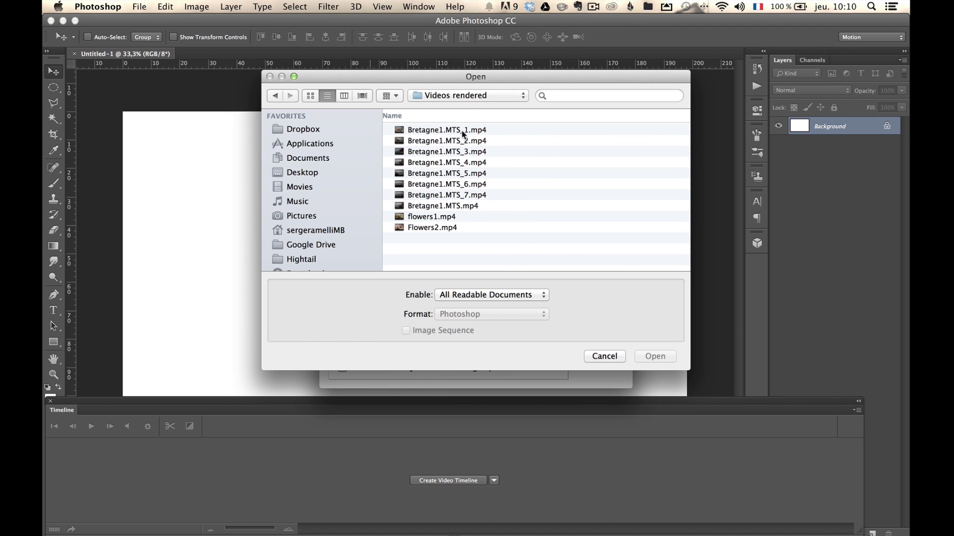
{"action": "left_click", "coordinate": [461, 131]}
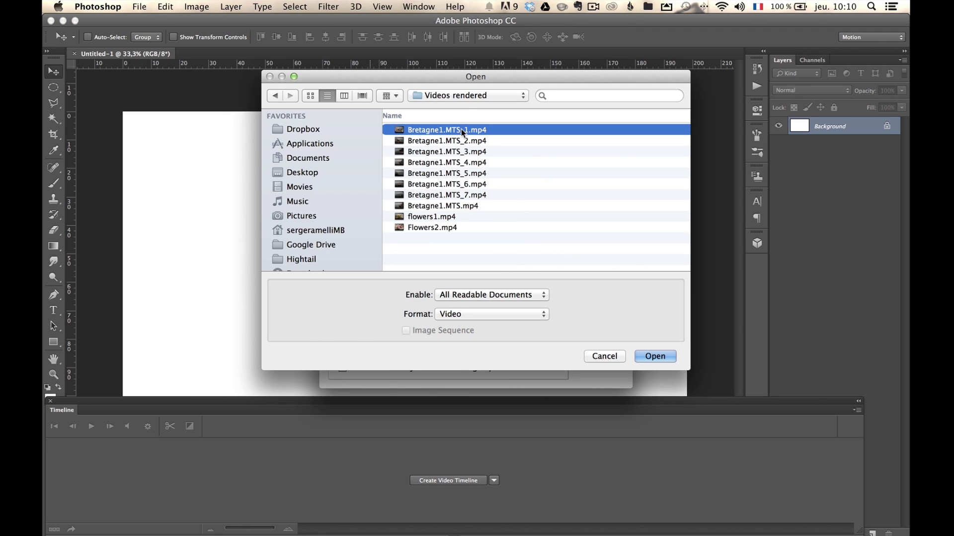
{"action": "left_click", "coordinate": [448, 229], "text": "shift"}
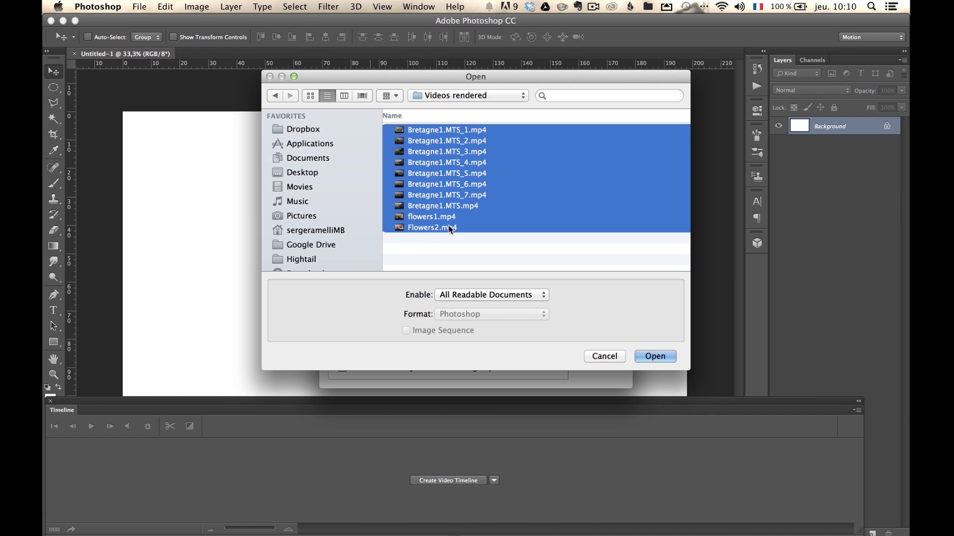
{"action": "left_click", "coordinate": [655, 356]}
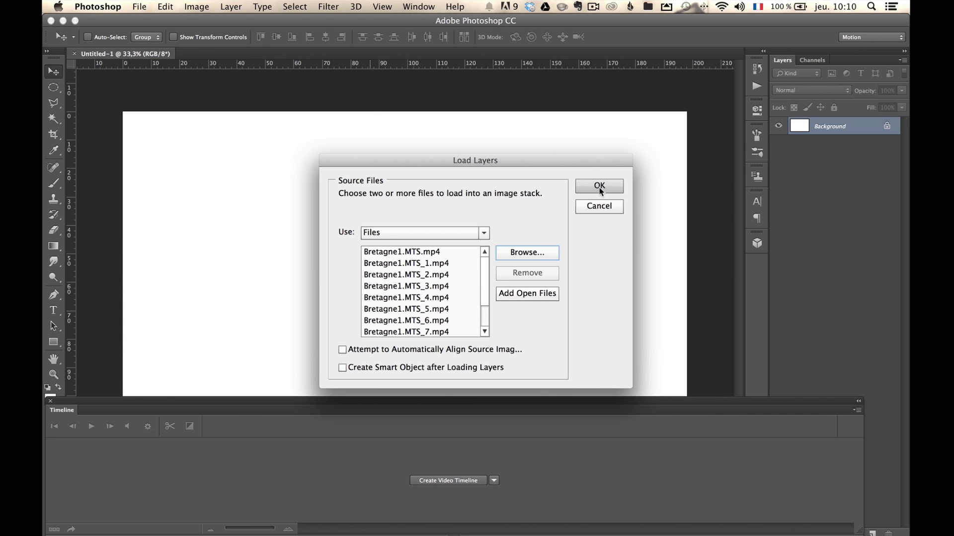
{"action": "left_click", "coordinate": [599, 188]}
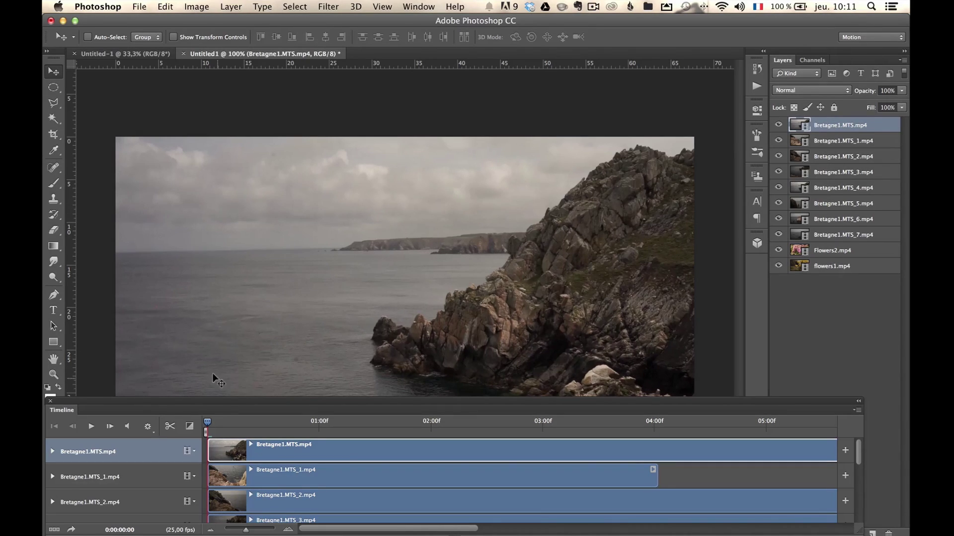
Step: Once the stack finishes building, select all ten clip layers in Untitled1
{"action": "mouse_move", "coordinate": [861, 462]}
{"action": "left_mouse_down"}
{"action": "mouse_move", "coordinate": [855, 517]}
{"action": "mouse_move", "coordinate": [853, 449]}
{"action": "left_mouse_up"}
{"action": "left_click", "coordinate": [852, 266], "text": "shift"}
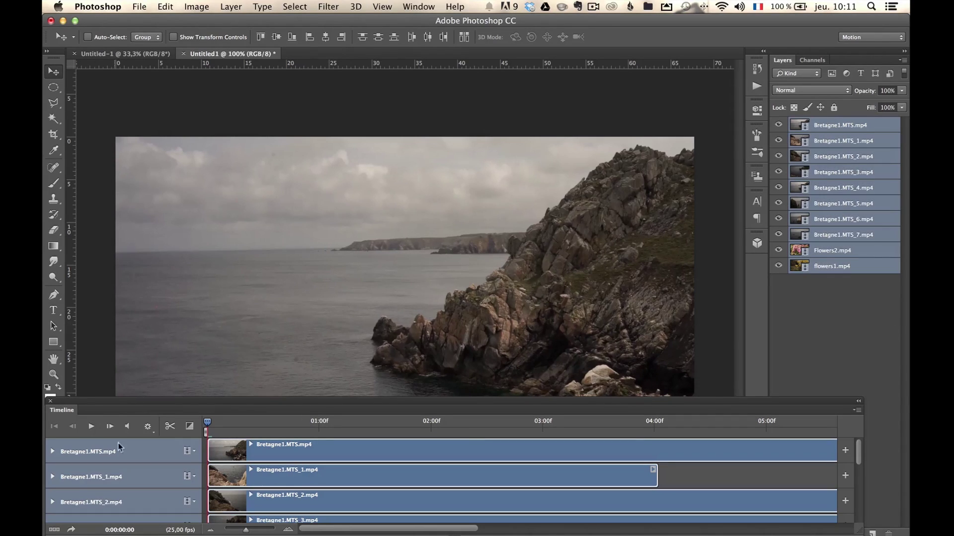
Step: Merge the selected clips into Video Group 1, zoom the timeline out, and preview playback
{"action": "left_click", "coordinate": [194, 452]}
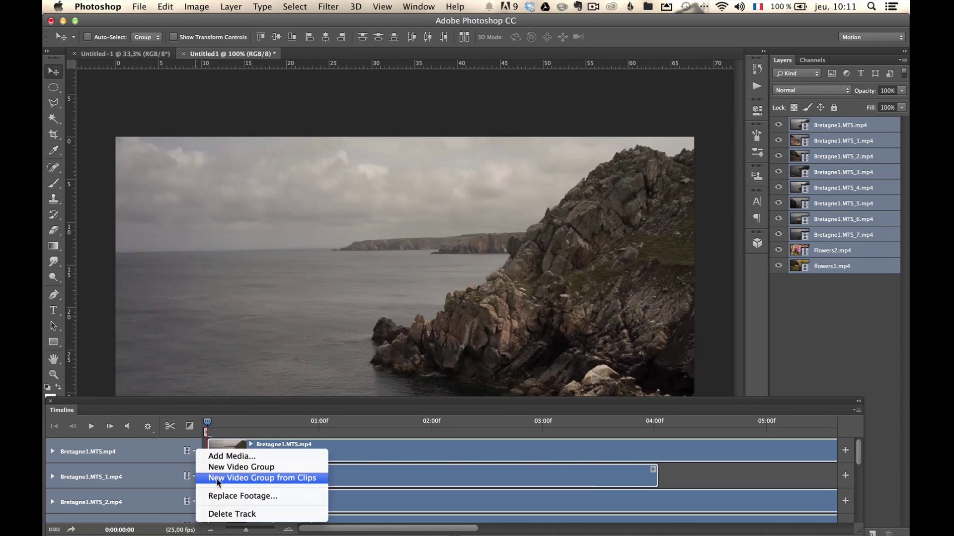
{"action": "left_click", "coordinate": [289, 479]}
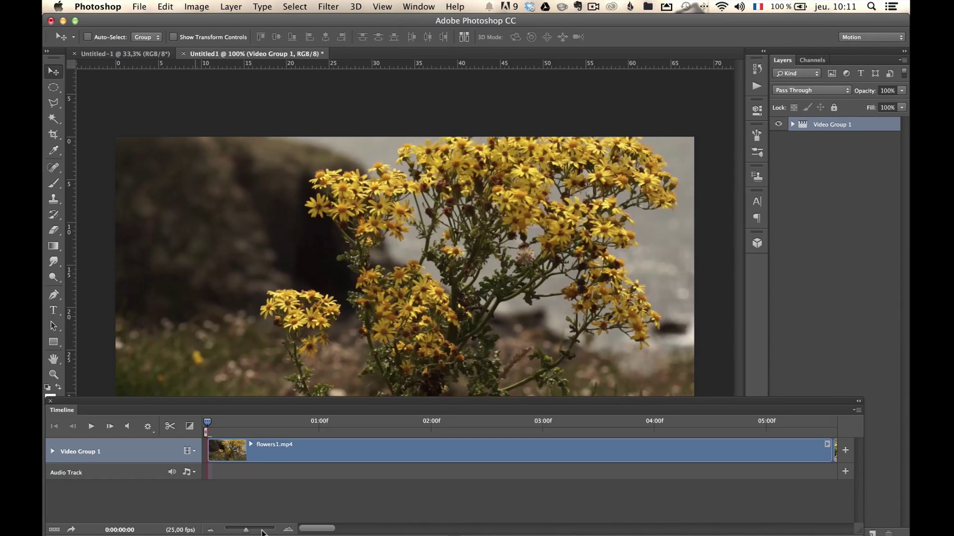
{"action": "left_click_drag", "start_coordinate": [245, 532], "coordinate": [231, 532]}
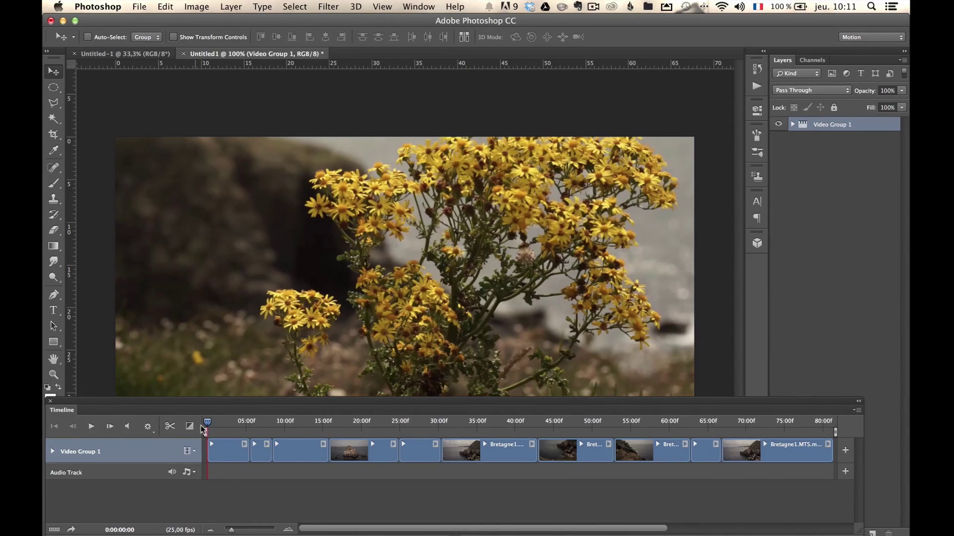
{"action": "left_click", "coordinate": [90, 426]}
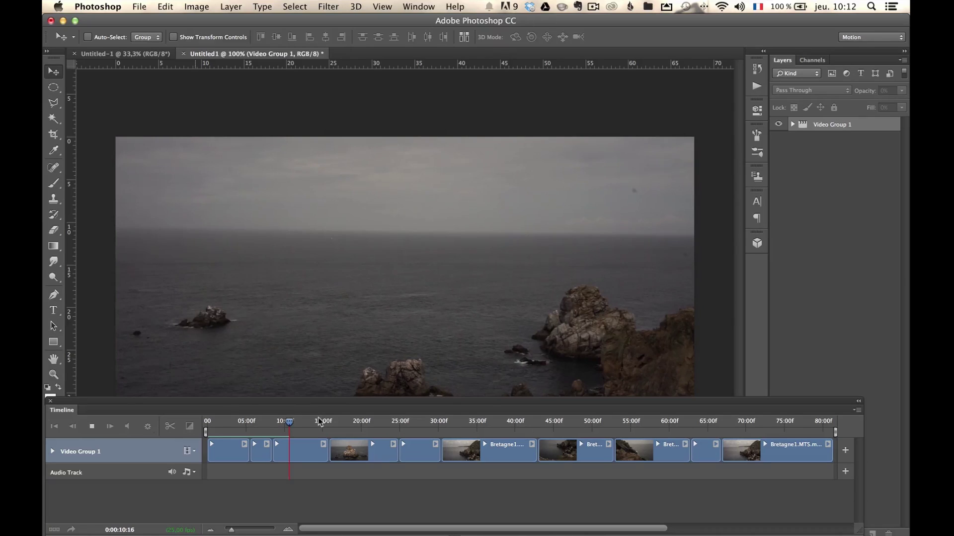
{"action": "key", "text": "space"}
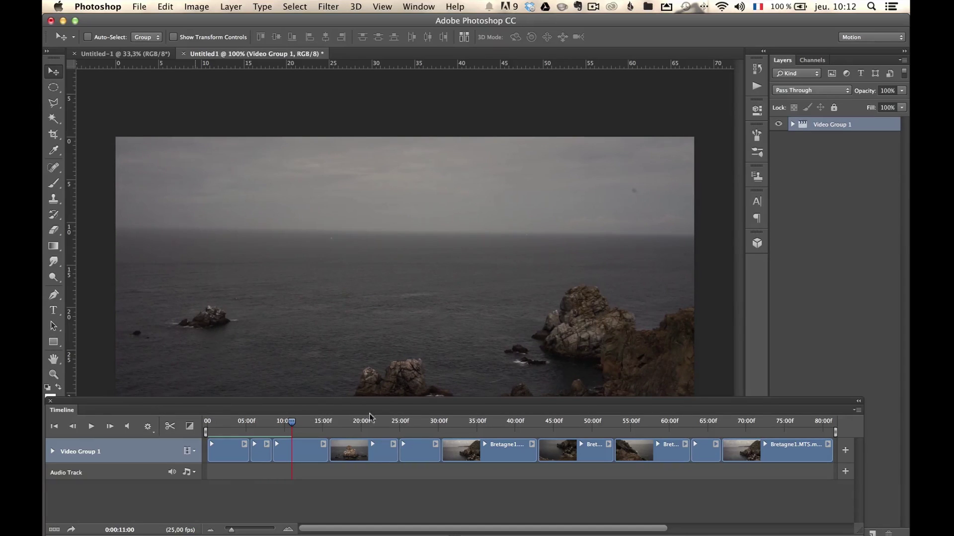
Step: Float all documents in windows, move Untitled1 to the top left, and shorten the timeline slightly
{"action": "left_click", "coordinate": [414, 7]}
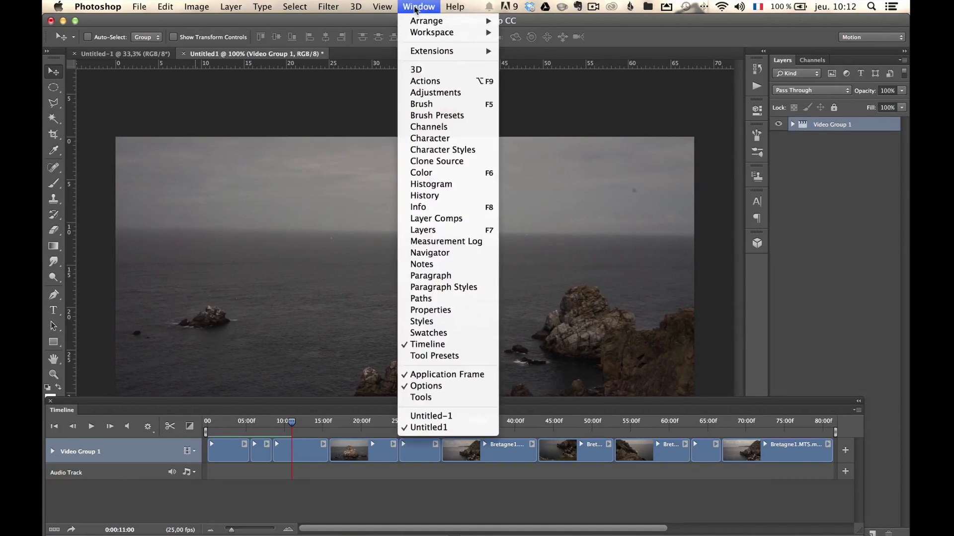
{"action": "mouse_move", "coordinate": [428, 22]}
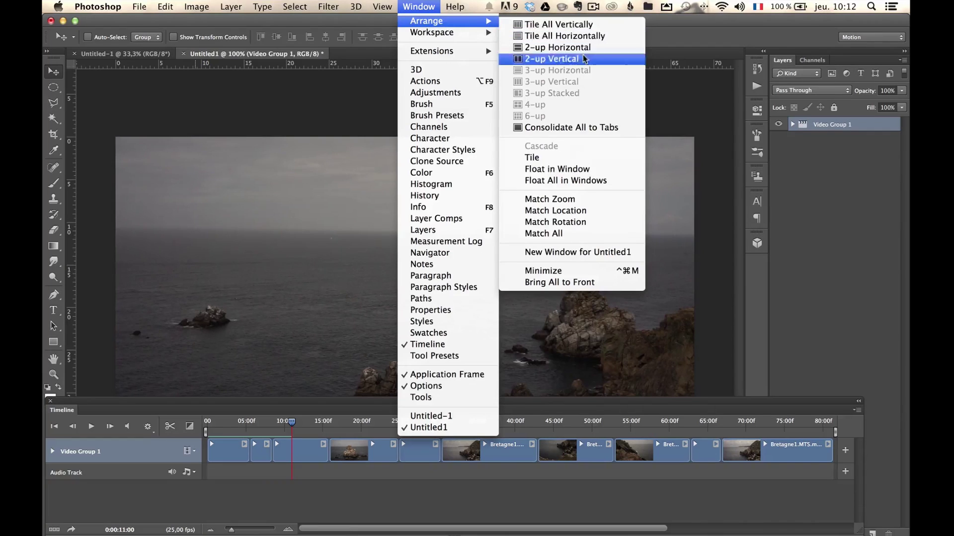
{"action": "left_click", "coordinate": [586, 184]}
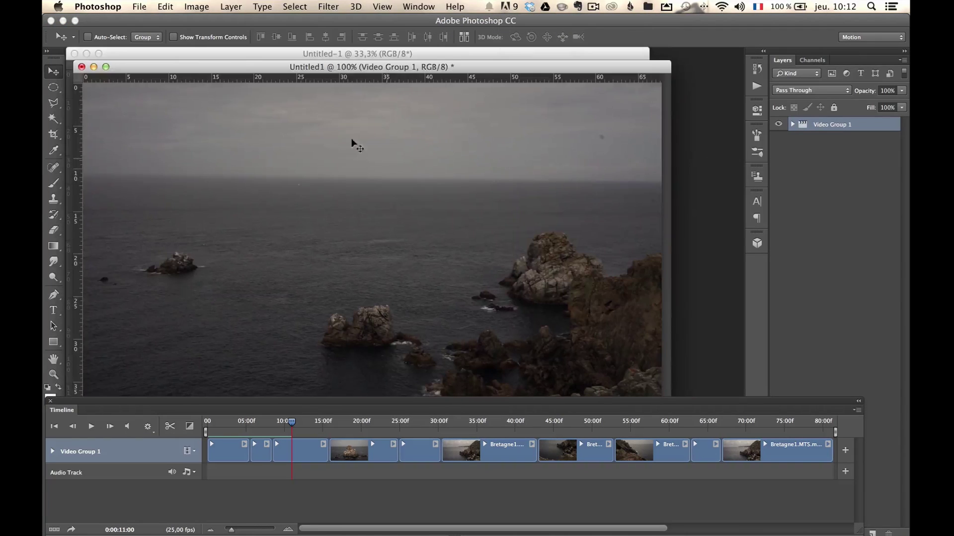
{"action": "mouse_move", "coordinate": [255, 61]}
{"action": "left_mouse_down"}
{"action": "mouse_move", "coordinate": [242, 20]}
{"action": "mouse_move", "coordinate": [234, 40]}
{"action": "mouse_move", "coordinate": [252, 55]}
{"action": "mouse_move", "coordinate": [243, 54]}
{"action": "left_mouse_up"}
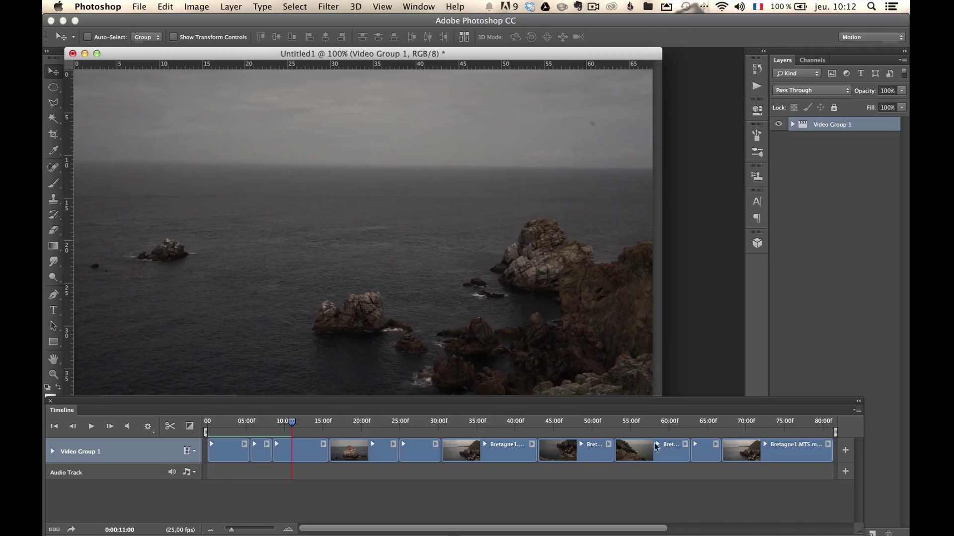
{"action": "left_click_drag", "start_coordinate": [697, 403], "coordinate": [697, 411]}
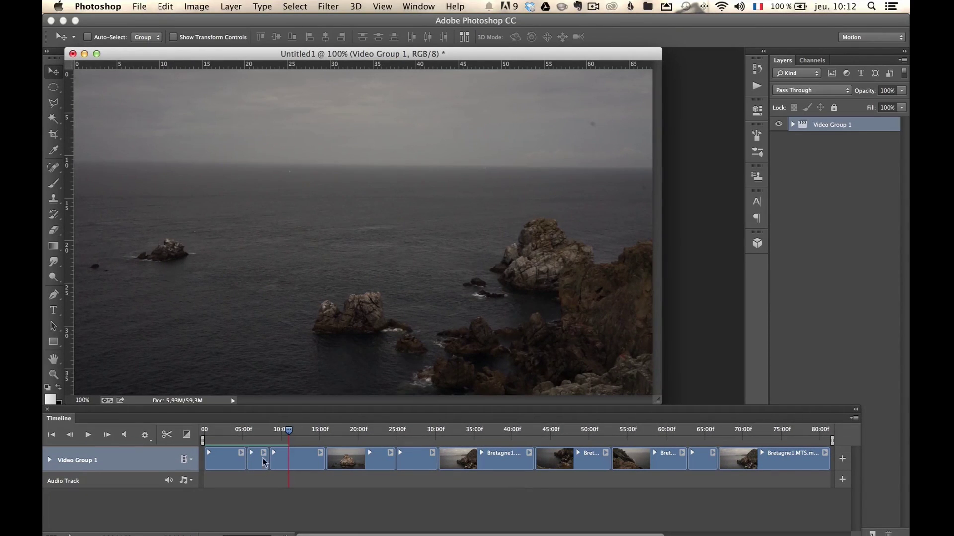
{"action": "left_click", "coordinate": [88, 434]}
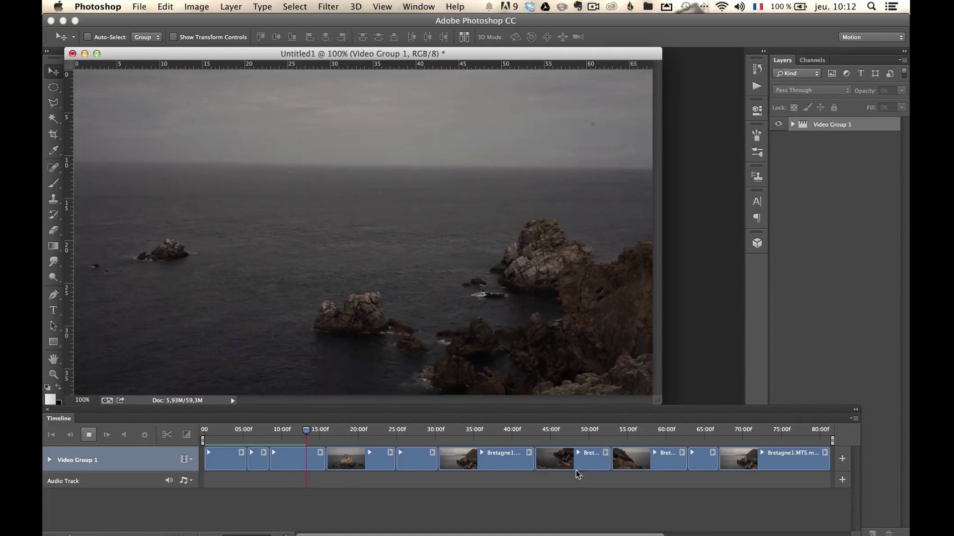
Step: Move flowers1 after Bretagne1.MTS_5, scrub to check the order, and trim Bretagne1.MTS_7's end
{"action": "left_click", "coordinate": [89, 435]}
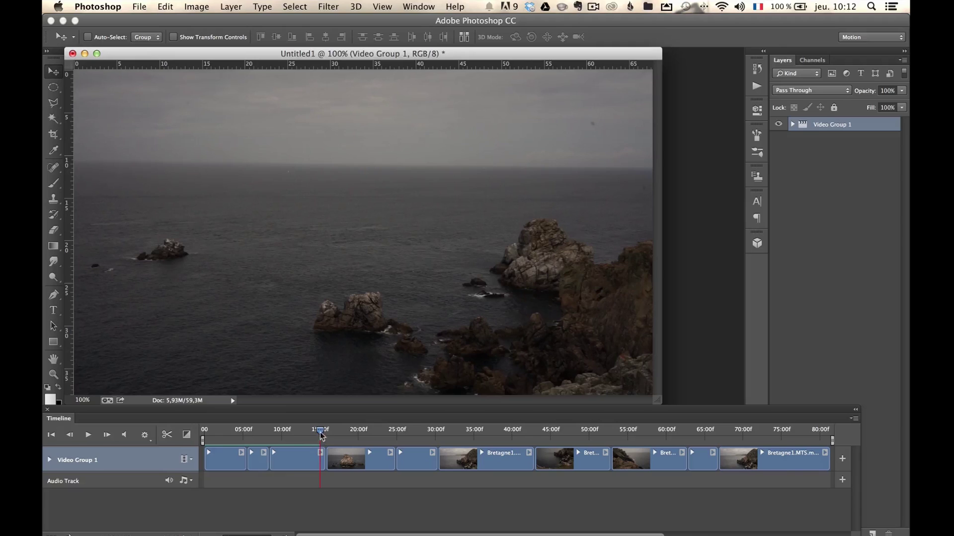
{"action": "left_click_drag", "start_coordinate": [321, 436], "coordinate": [471, 469]}
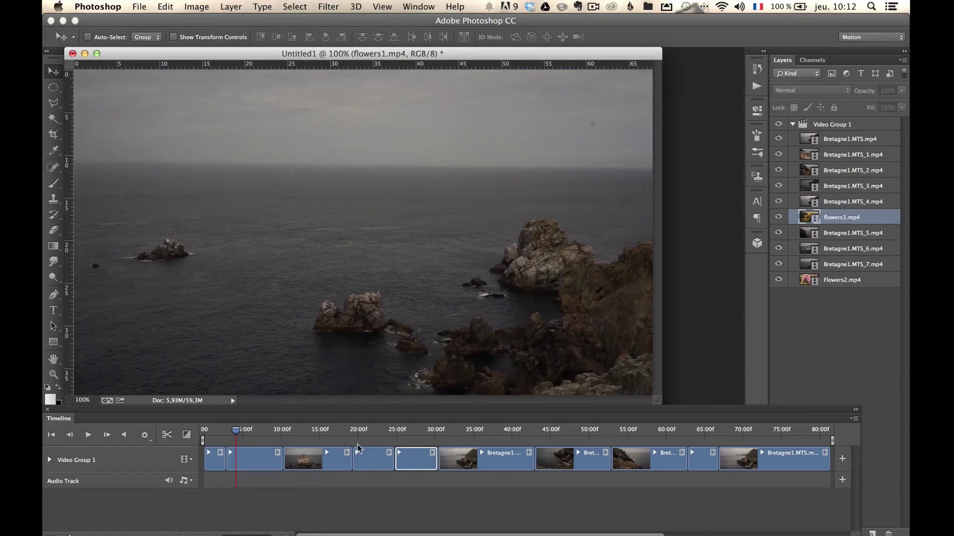
{"action": "left_click_drag", "start_coordinate": [238, 434], "coordinate": [199, 435]}
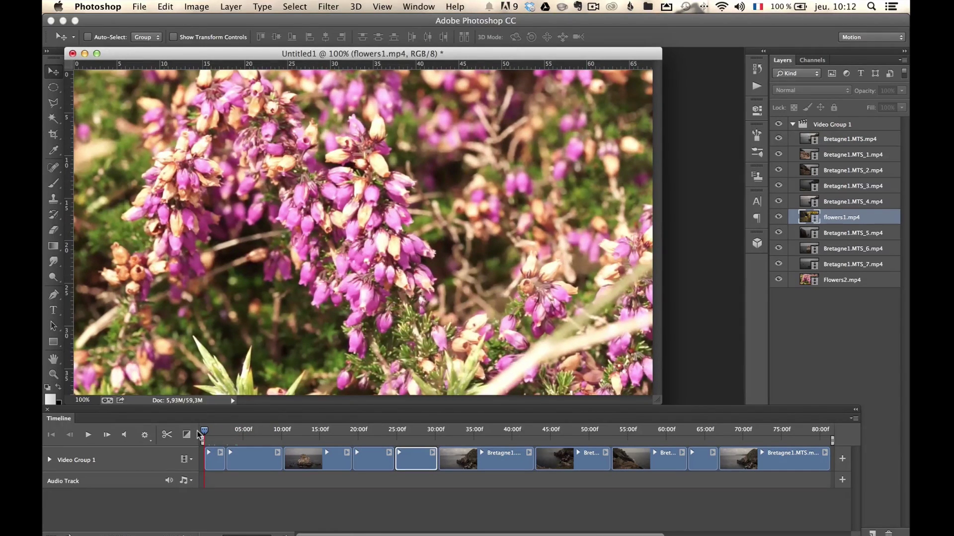
{"action": "left_click_drag", "start_coordinate": [204, 430], "coordinate": [253, 437]}
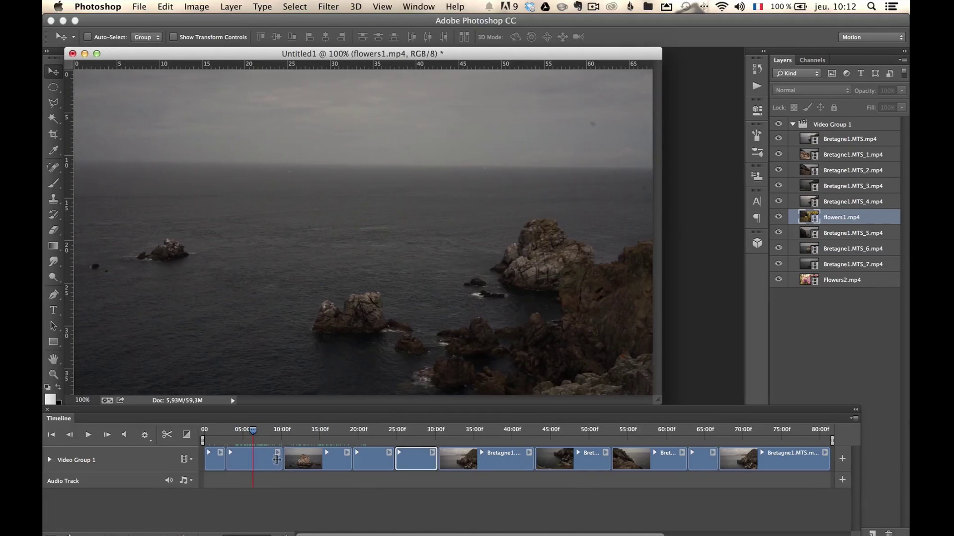
{"action": "left_click_drag", "start_coordinate": [278, 456], "coordinate": [265, 456]}
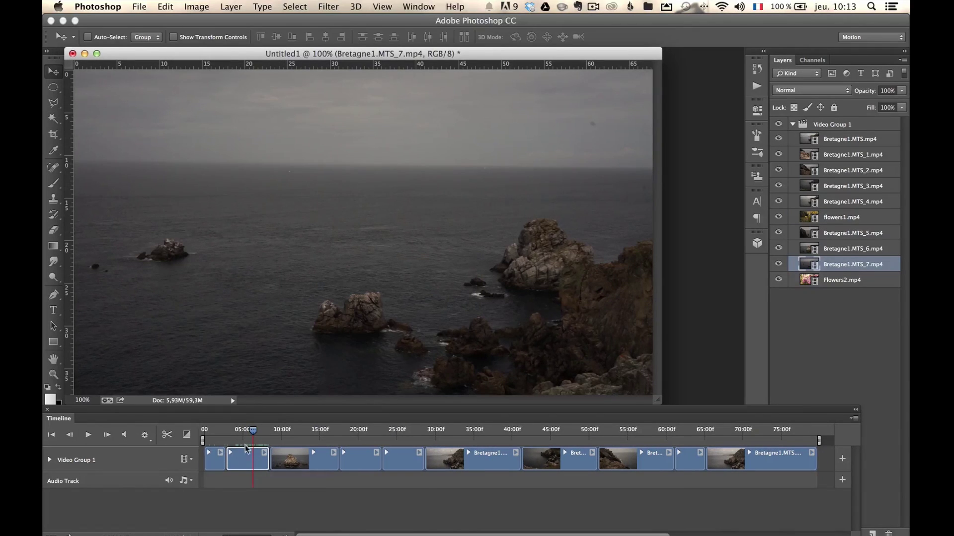
Step: Trim both ends of Bretagne1.MTS_7 and Bretagne1.MTS_6, and shorten flowers1 and Bretagne1.MTS_4
{"action": "left_click_drag", "start_coordinate": [262, 455], "coordinate": [227, 455]}
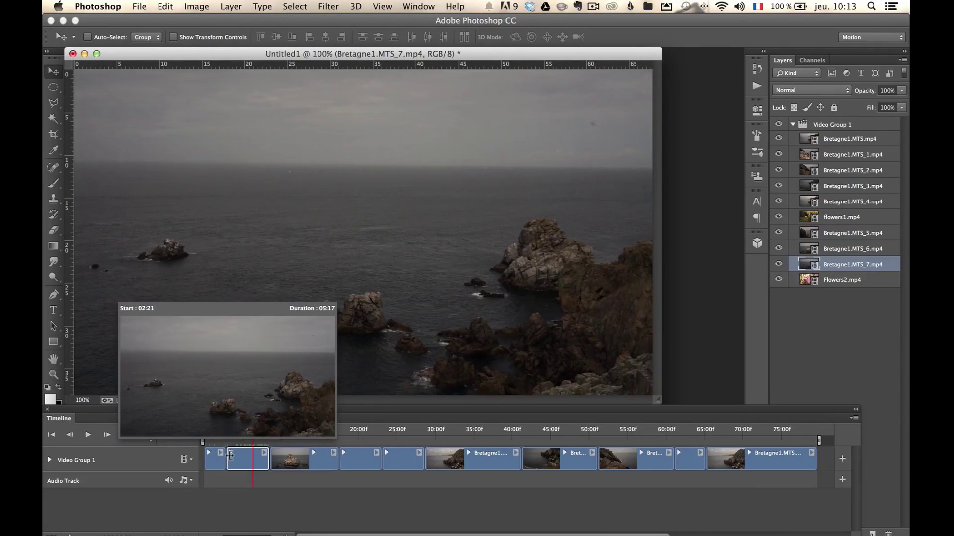
{"action": "left_click_drag", "start_coordinate": [233, 455], "coordinate": [226, 455]}
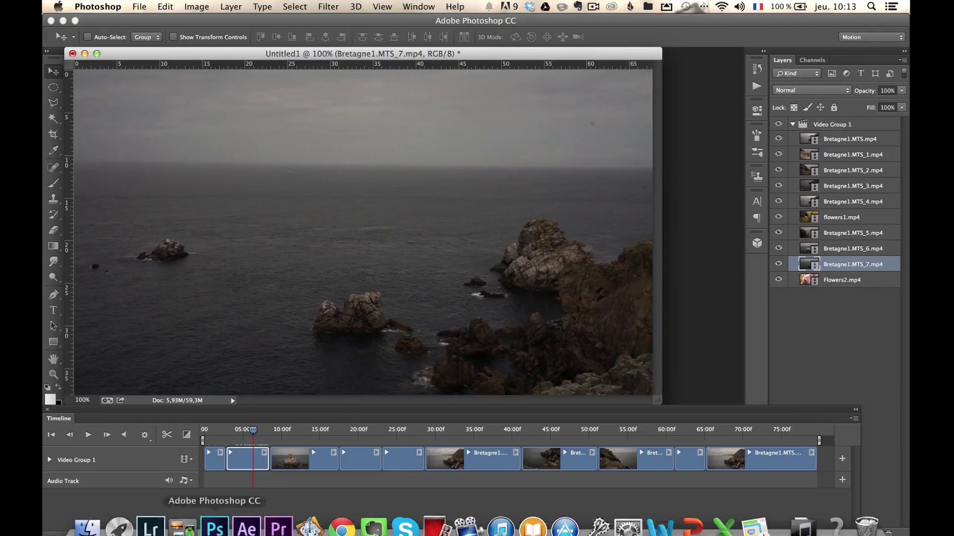
{"action": "left_click_drag", "start_coordinate": [69, 535], "coordinate": [70, 535]}
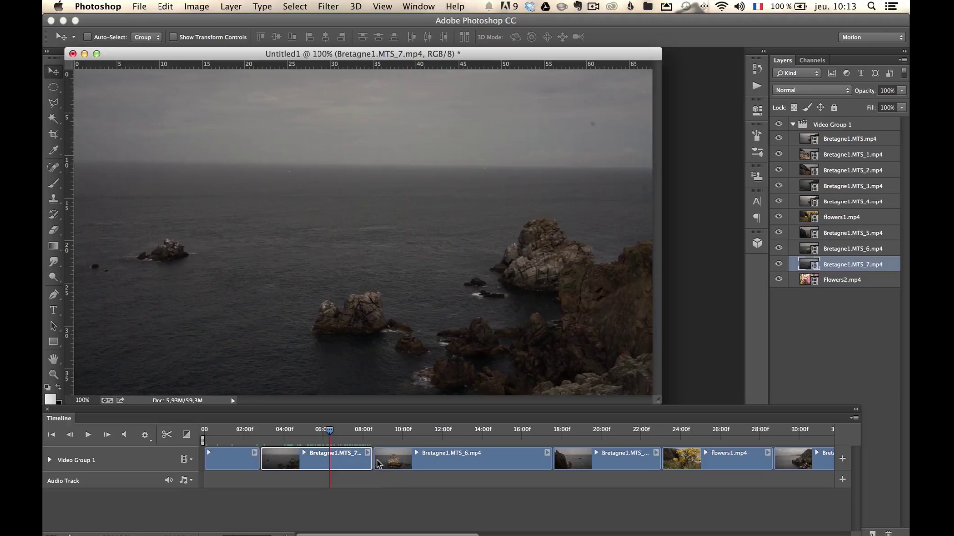
{"action": "left_click_drag", "start_coordinate": [373, 455], "coordinate": [413, 455]}
{"action": "left_click_drag", "start_coordinate": [507, 456], "coordinate": [467, 455]}
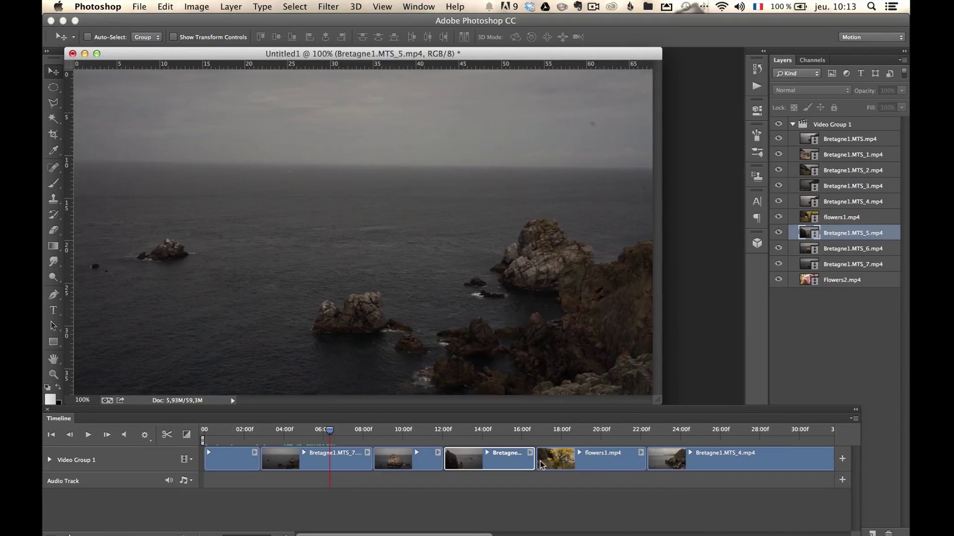
{"action": "left_click_drag", "start_coordinate": [642, 457], "coordinate": [701, 457]}
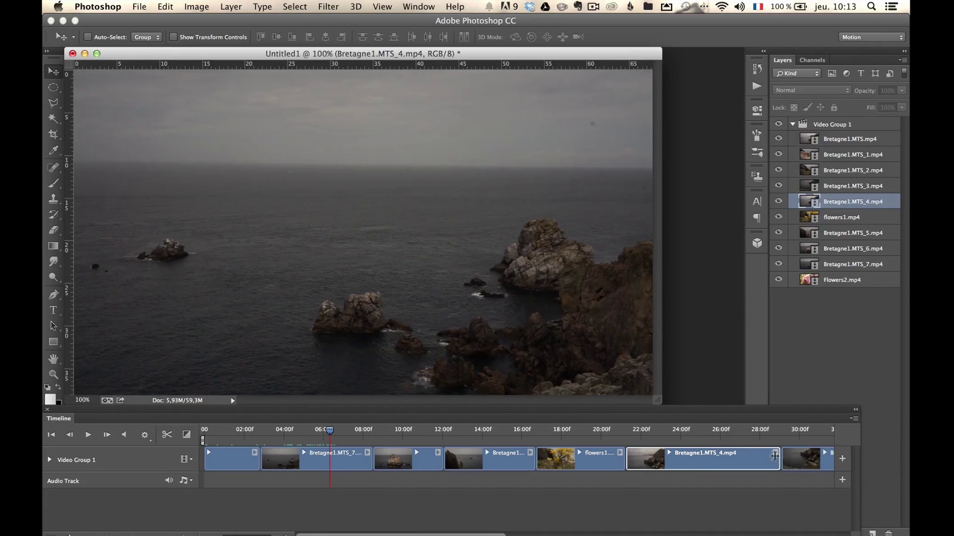
{"action": "left_click_drag", "start_coordinate": [774, 456], "coordinate": [733, 457]}
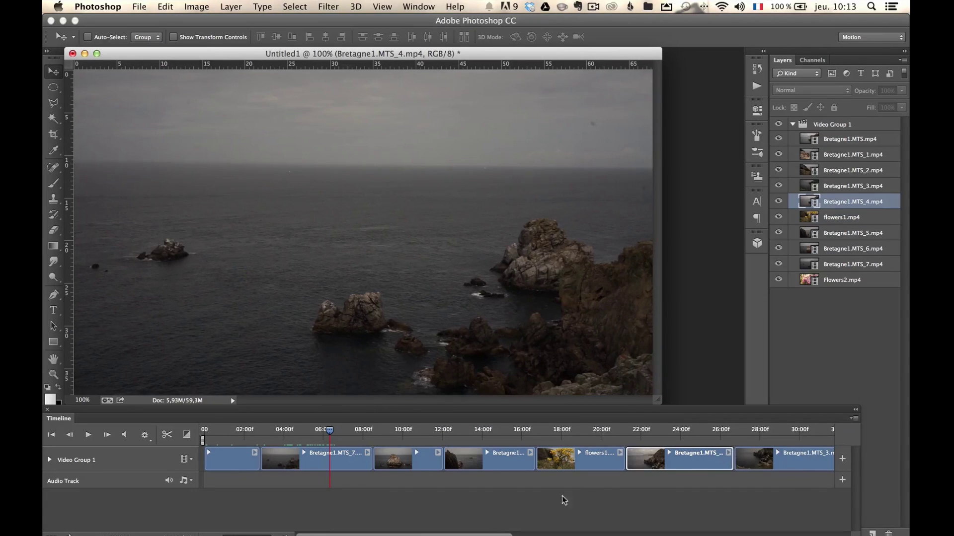
Step: Shorten Bretagne1.MTS_3, trim both ends of Bretagne1.MTS_2, cut the final clip's end, then scrub
{"action": "scroll", "coordinate": [695, 460], "scroll_direction": "right", "scroll_amount": 10}
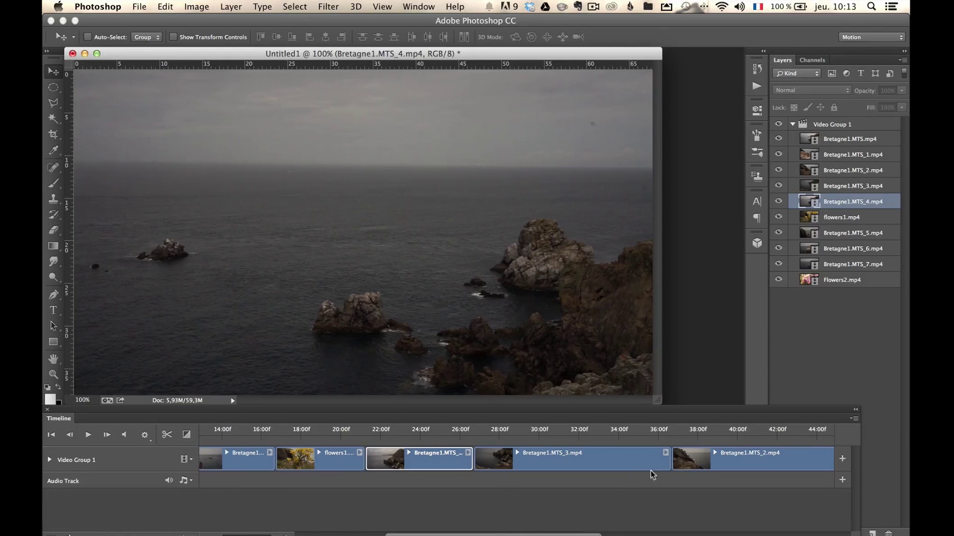
{"action": "left_click_drag", "start_coordinate": [665, 453], "coordinate": [577, 456]}
{"action": "scroll", "coordinate": [537, 470], "scroll_direction": "right", "scroll_amount": 5}
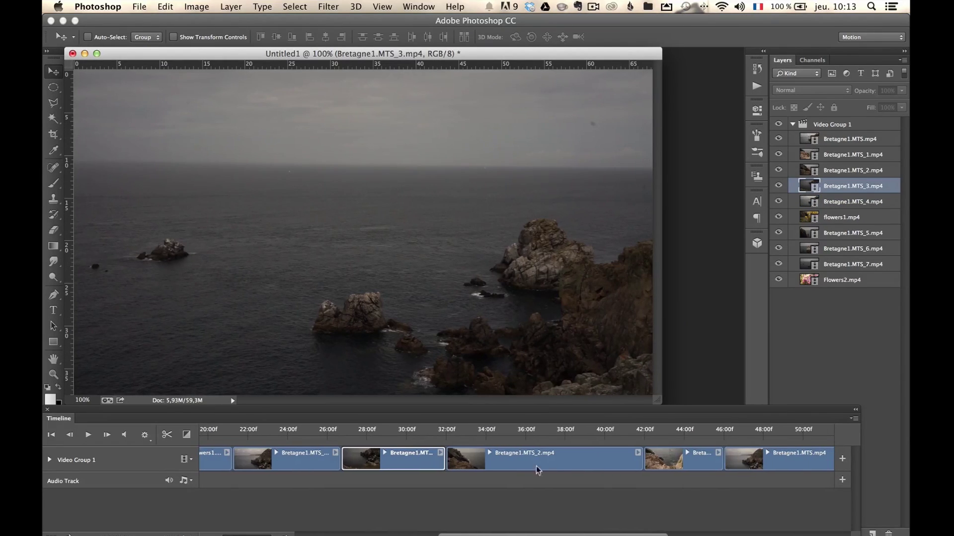
{"action": "left_click_drag", "start_coordinate": [444, 454], "coordinate": [503, 456]}
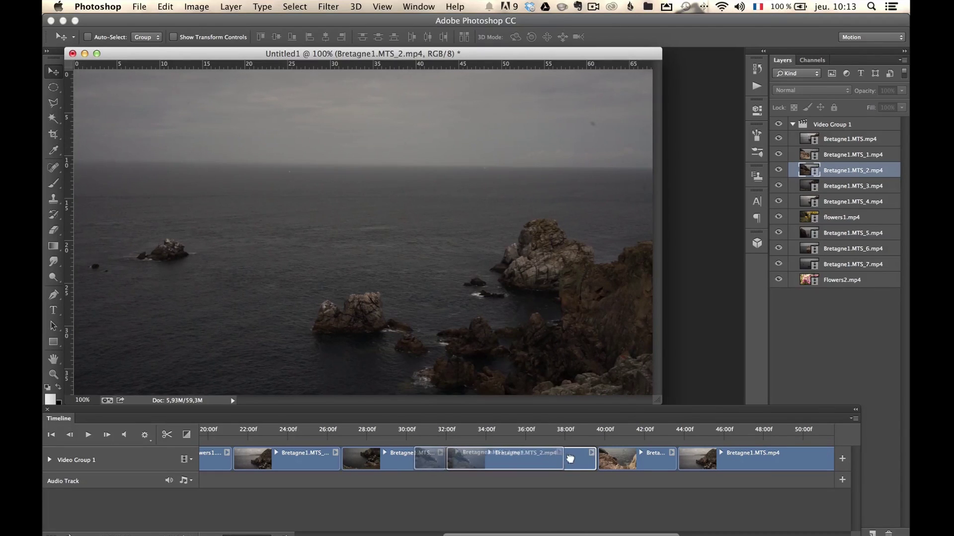
{"action": "left_click_drag", "start_coordinate": [593, 456], "coordinate": [557, 457]}
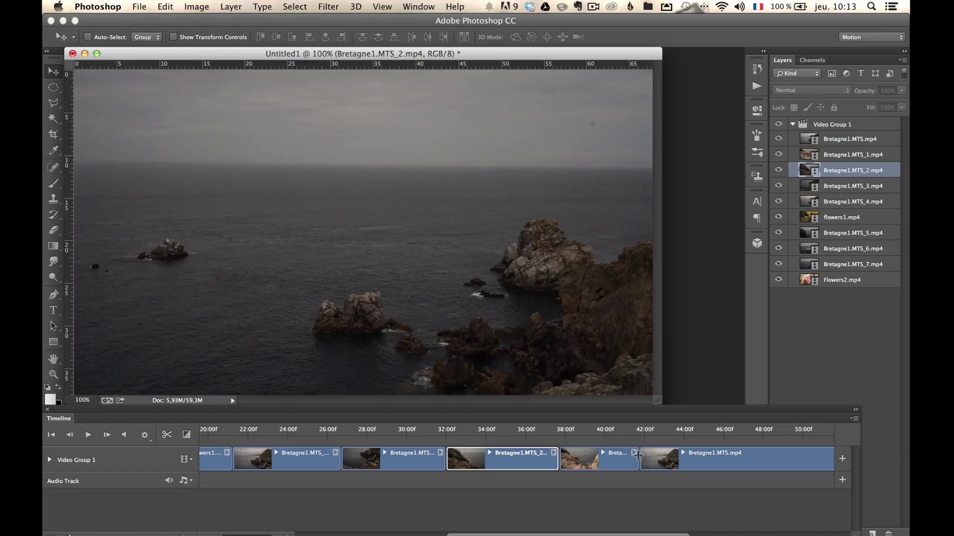
{"action": "left_click", "coordinate": [638, 455]}
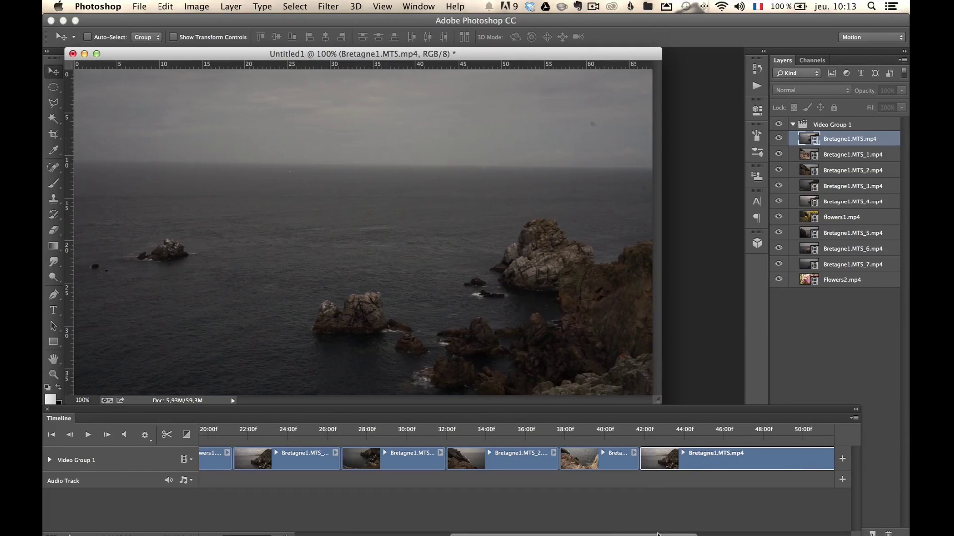
{"action": "left_click_drag", "start_coordinate": [658, 534], "coordinate": [716, 535]}
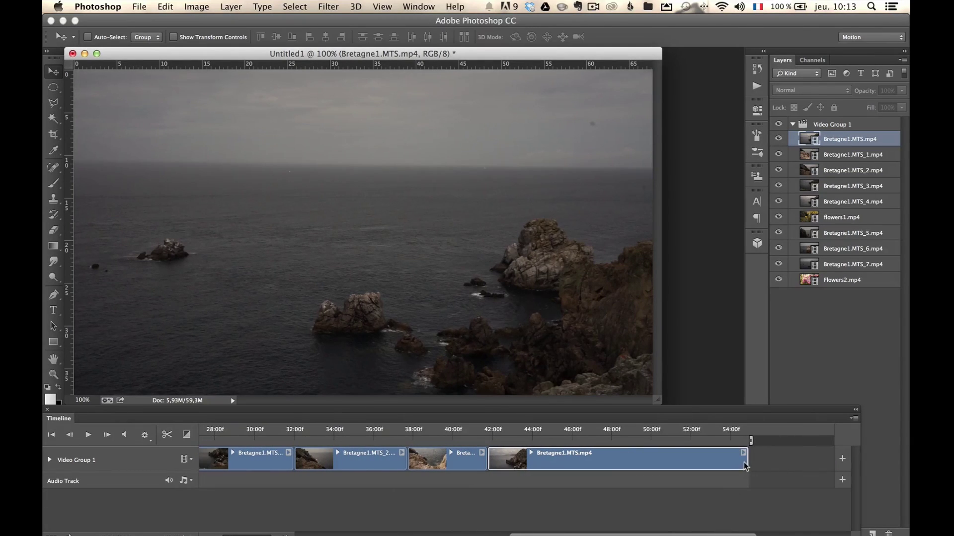
{"action": "left_click_drag", "start_coordinate": [743, 459], "coordinate": [616, 459]}
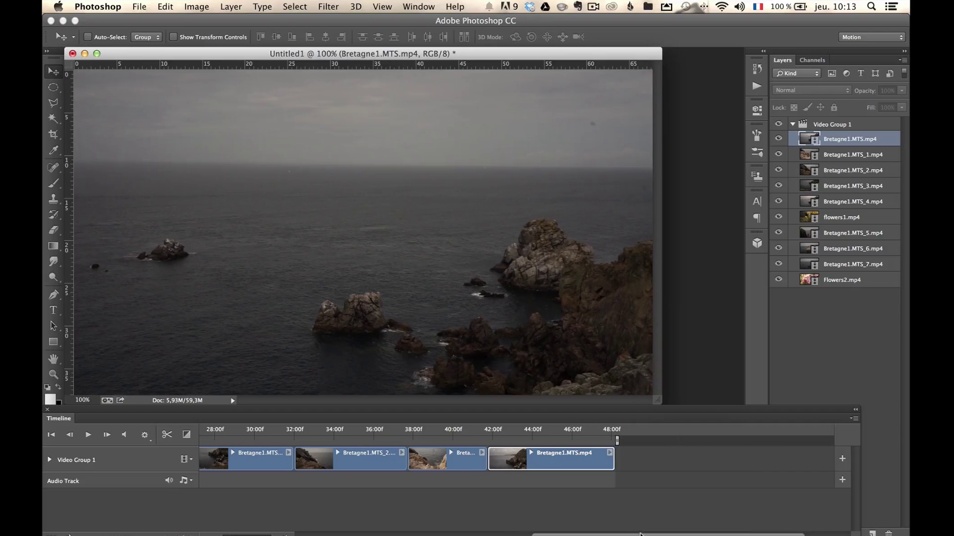
{"action": "left_click_drag", "start_coordinate": [627, 535], "coordinate": [350, 535]}
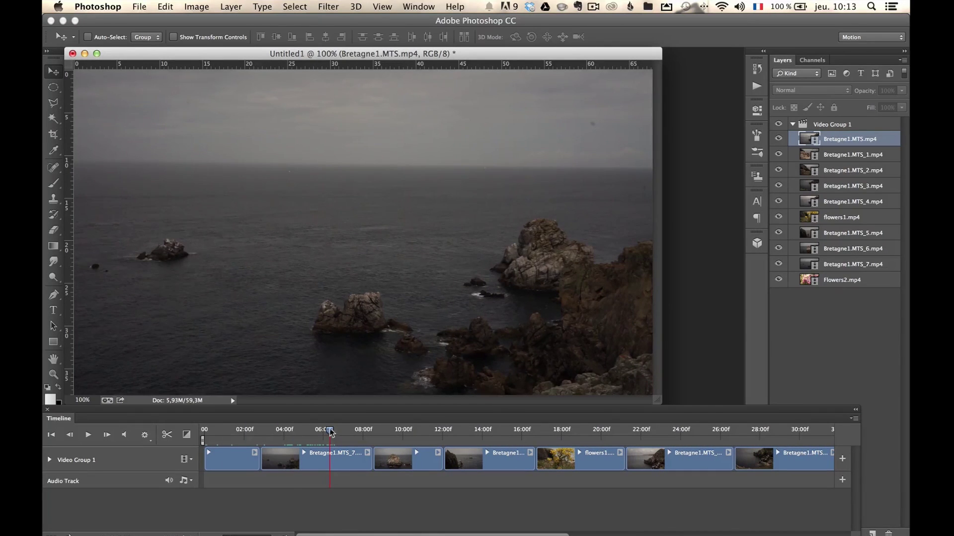
{"action": "left_click_drag", "start_coordinate": [330, 432], "coordinate": [713, 431]}
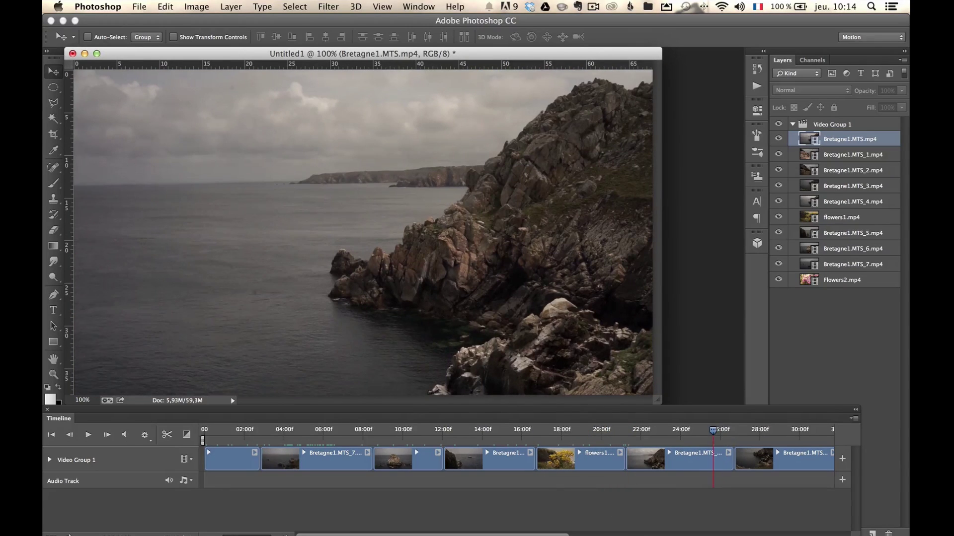
Step: Drag flowers1 past the final Bretagne1.MTS clip, then scroll the timeline back to the start
{"action": "scroll", "coordinate": [299, 472], "scroll_direction": "right", "scroll_amount": 10}
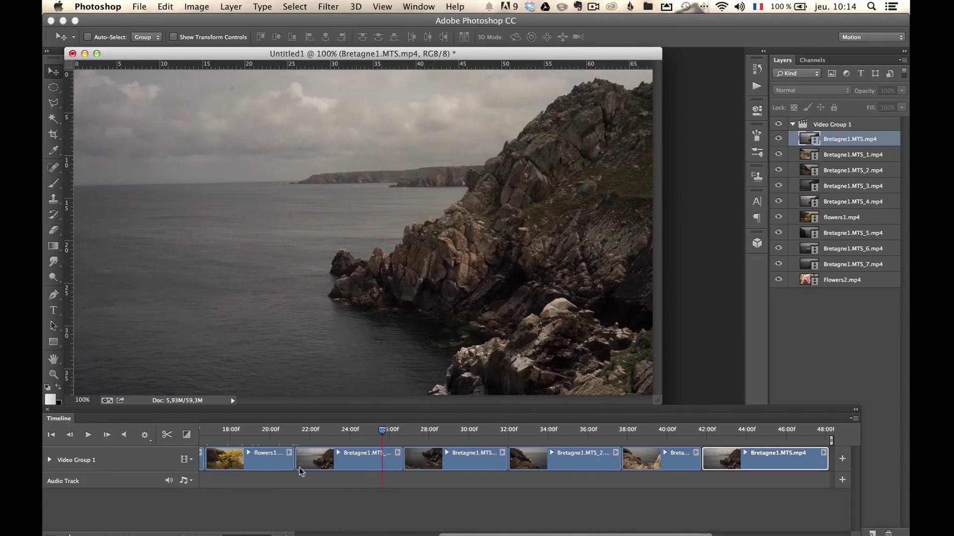
{"action": "left_click_drag", "start_coordinate": [266, 466], "coordinate": [815, 459]}
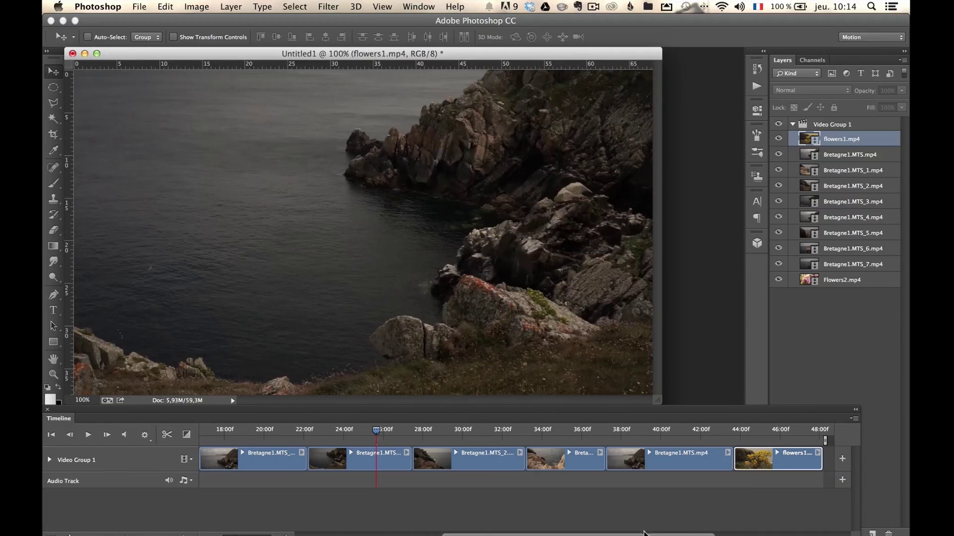
{"action": "left_click_drag", "start_coordinate": [644, 533], "coordinate": [325, 531]}
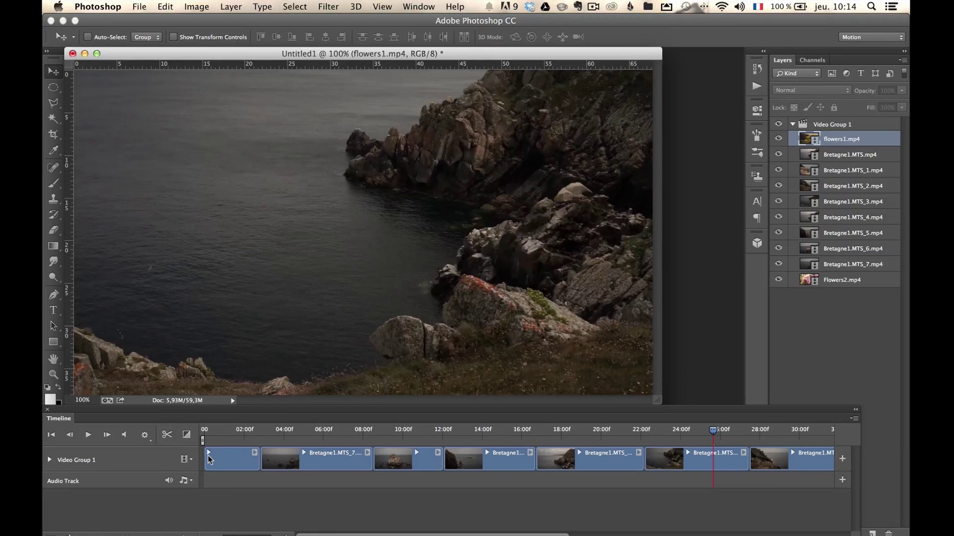
Step: Add a fade-in transition to the start of the first clip and preview it
{"action": "left_click", "coordinate": [187, 436]}
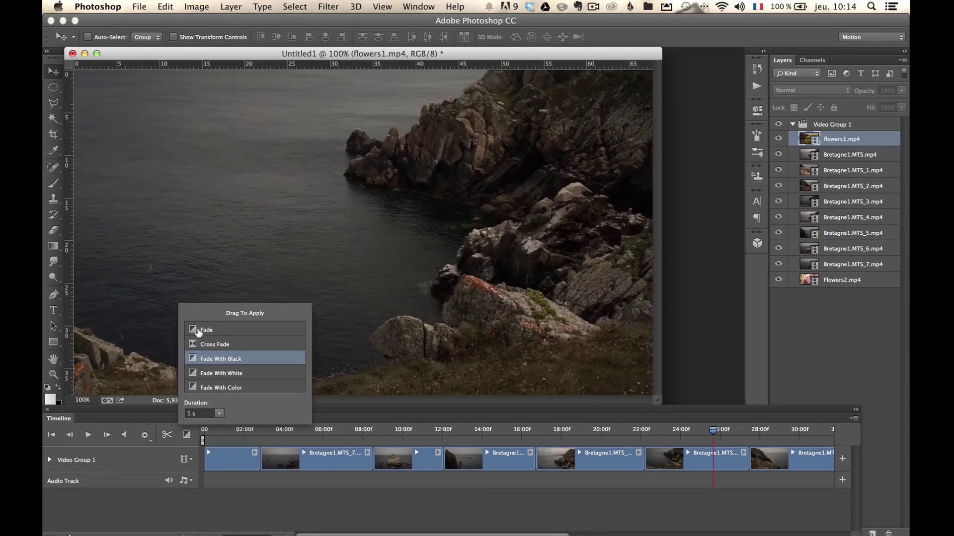
{"action": "left_click_drag", "start_coordinate": [207, 445], "coordinate": [209, 446]}
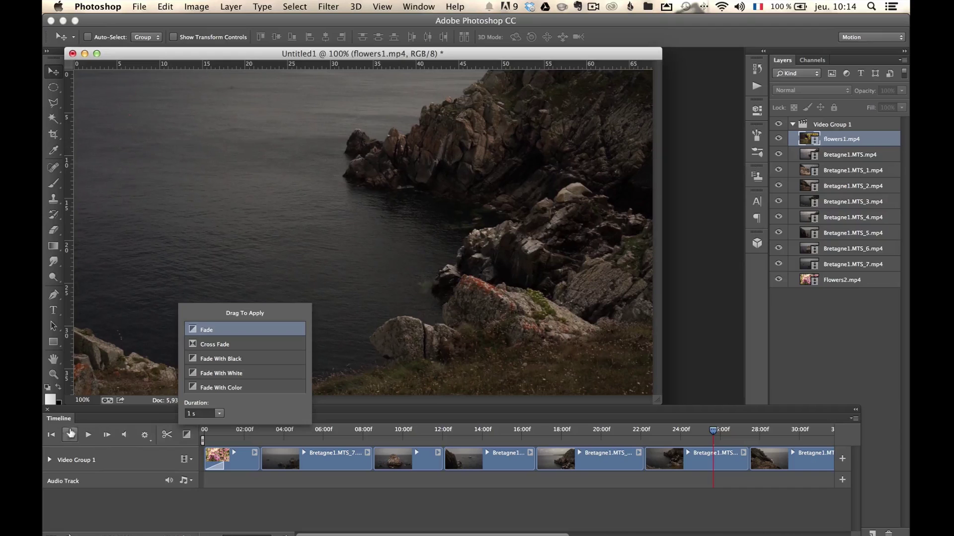
{"action": "left_click", "coordinate": [69, 435]}
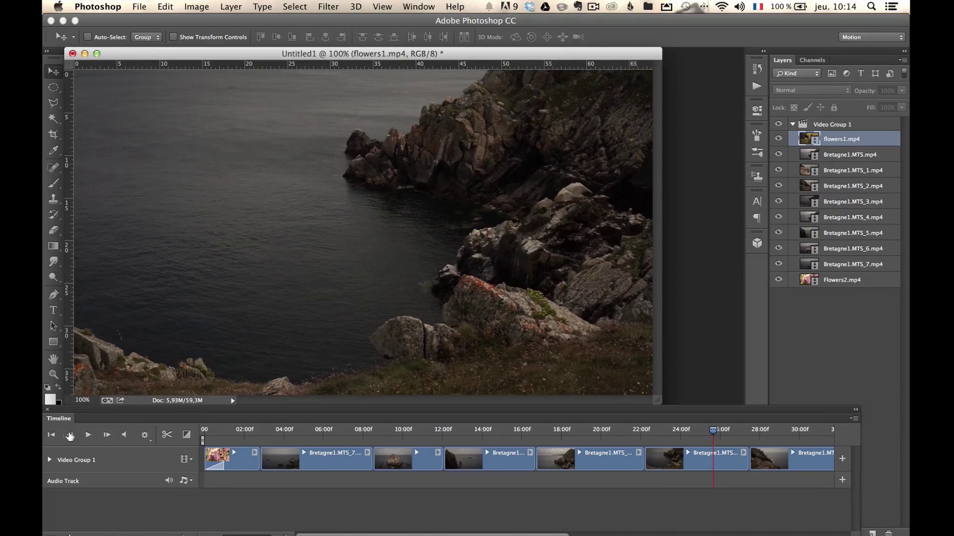
{"action": "left_click", "coordinate": [53, 435]}
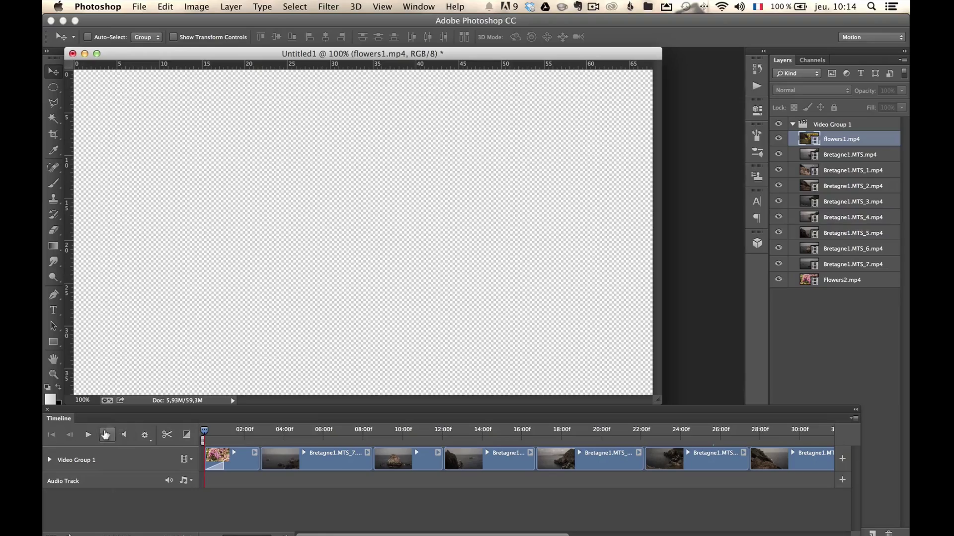
{"action": "left_click", "coordinate": [87, 436]}
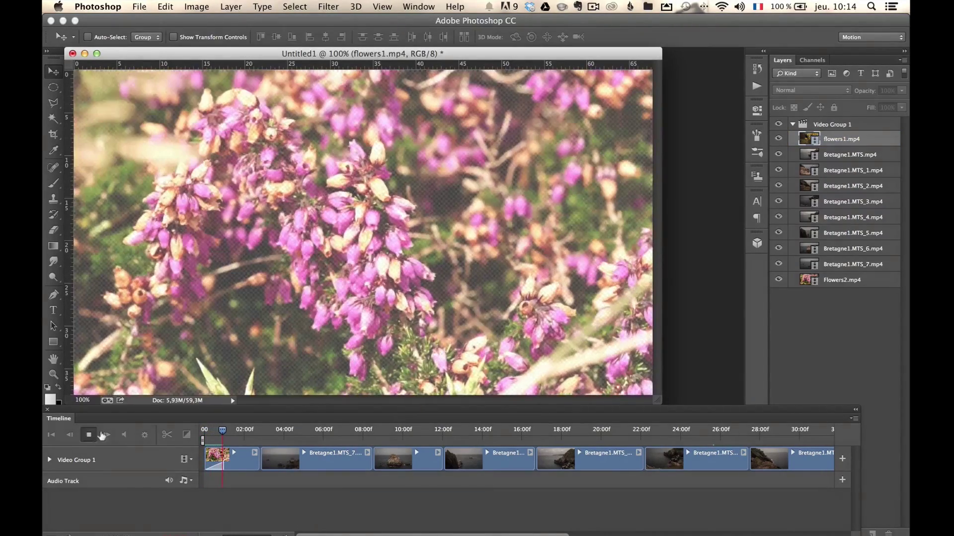
{"action": "left_click", "coordinate": [87, 435]}
Step: Apply Fade With Black to the opening clip and preview the fade from black
{"action": "left_click", "coordinate": [186, 435]}
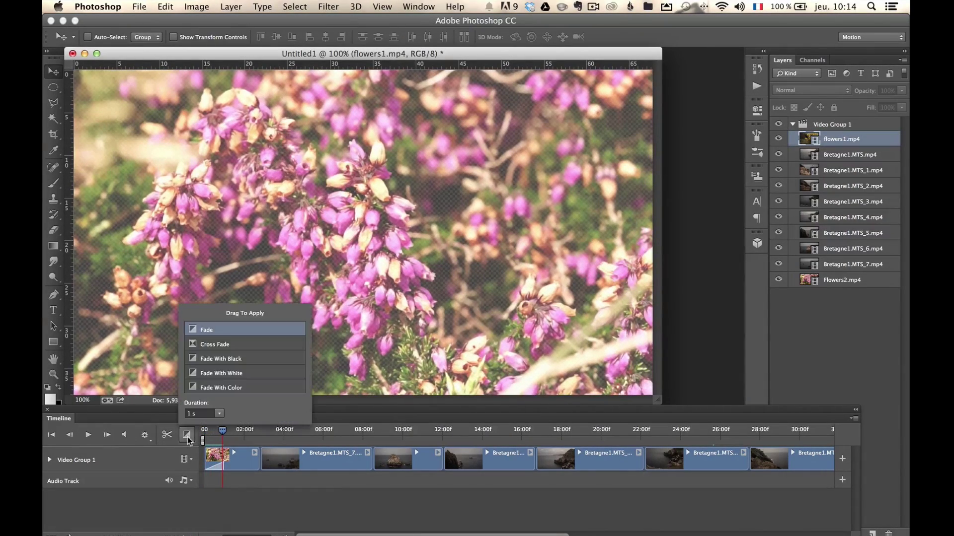
{"action": "left_click_drag", "start_coordinate": [229, 358], "coordinate": [211, 458]}
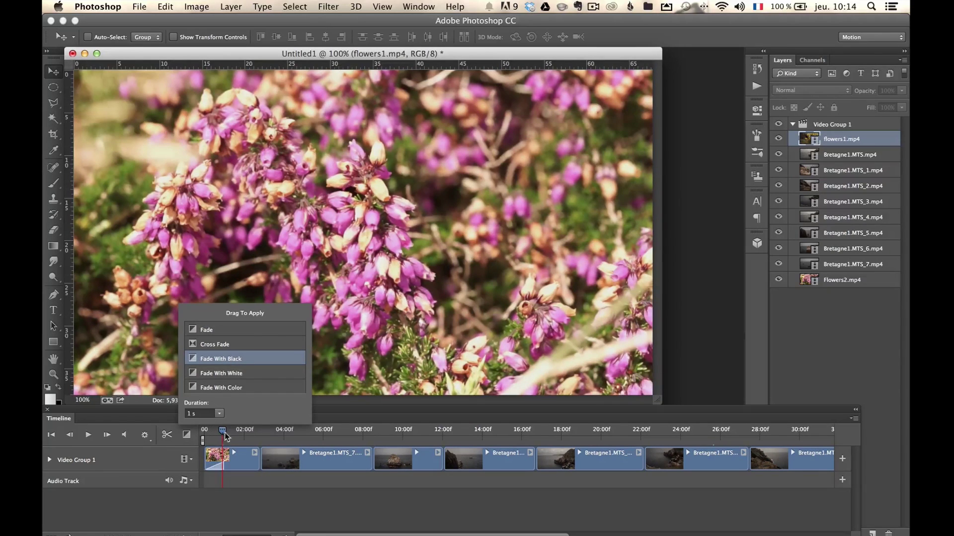
{"action": "left_click", "coordinate": [193, 435]}
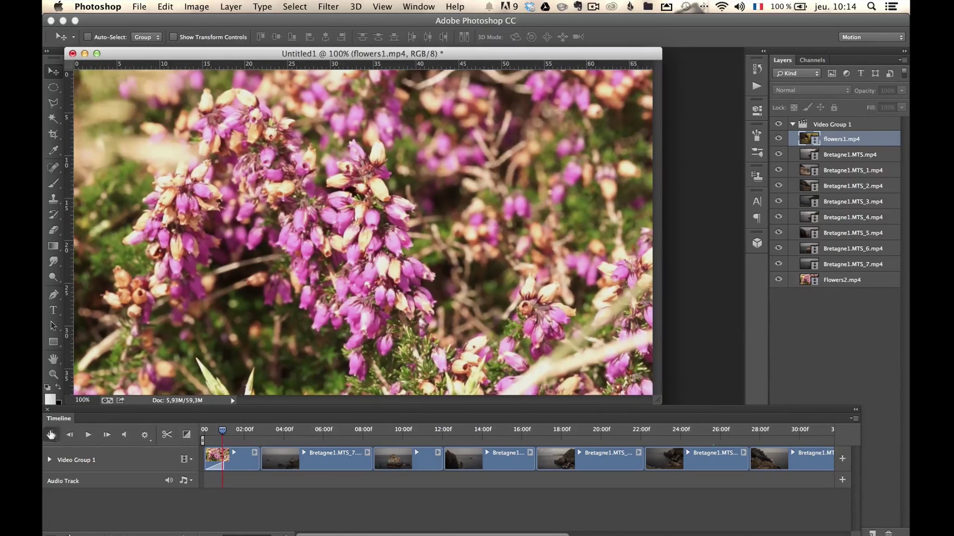
{"action": "left_click", "coordinate": [52, 434]}
{"action": "left_click", "coordinate": [89, 435]}
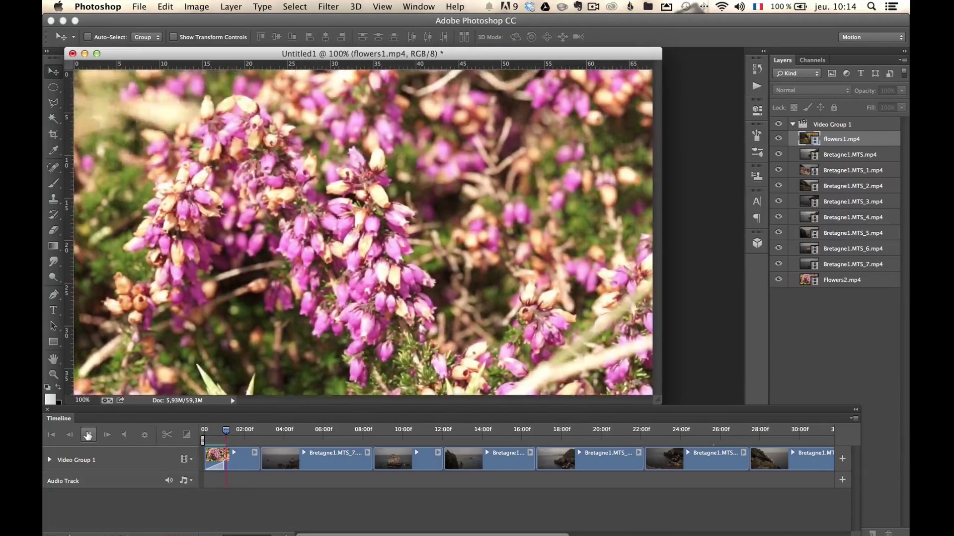
{"action": "left_click", "coordinate": [88, 435]}
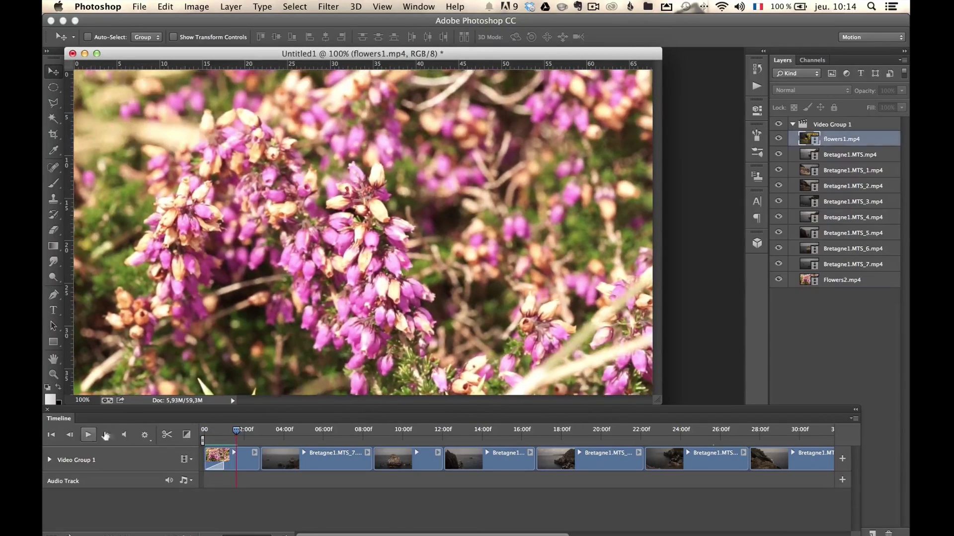
Step: Choose Cross Fade from the transitions list and play the timeline
{"action": "left_click", "coordinate": [187, 437]}
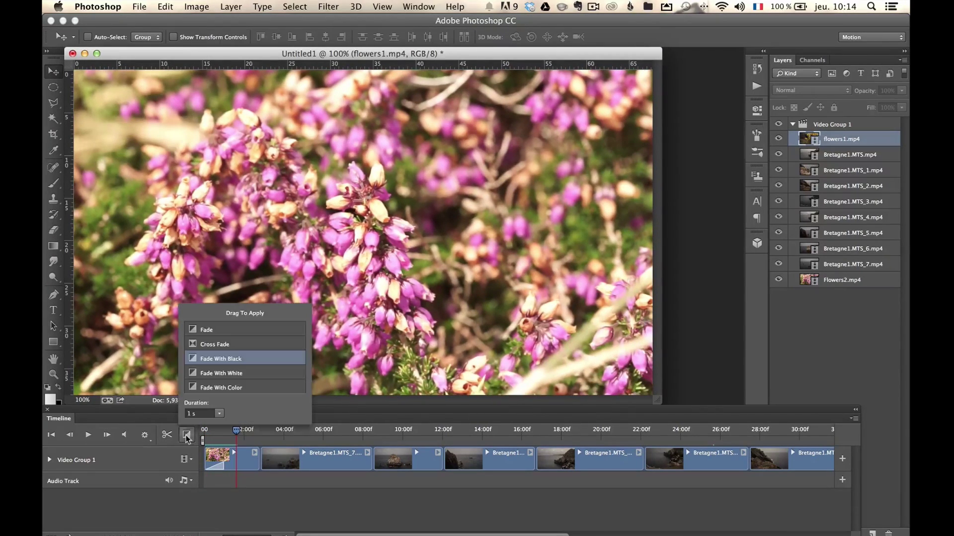
{"action": "left_click", "coordinate": [233, 344]}
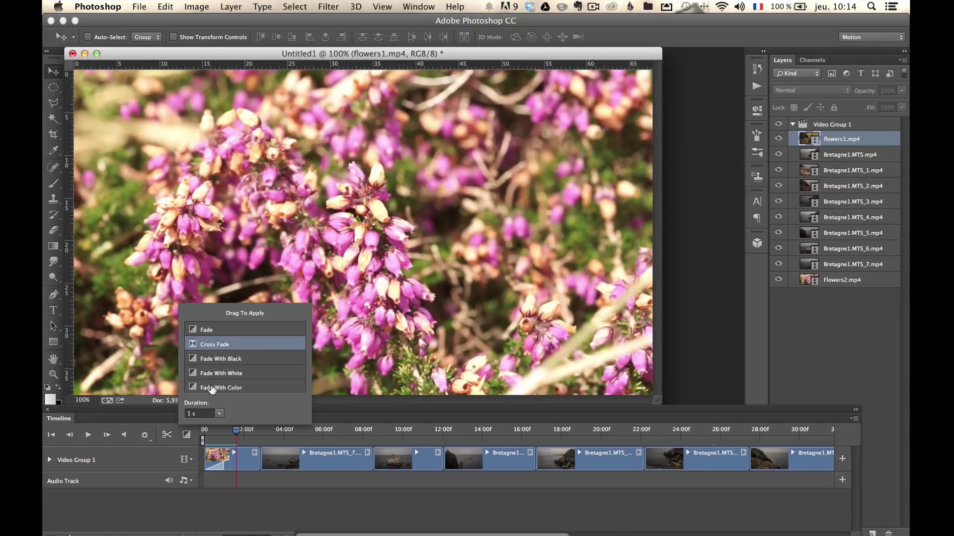
{"action": "left_click", "coordinate": [88, 436]}
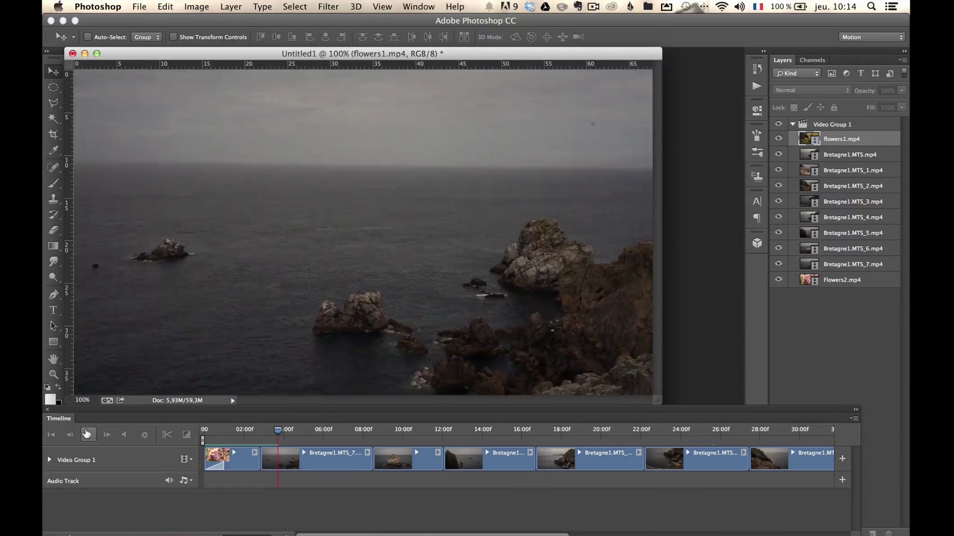
Step: Stop playback and drag Cross Fade onto every cut between consecutive clips, from clips 1–2 through 7–8
{"action": "left_click", "coordinate": [302, 433]}
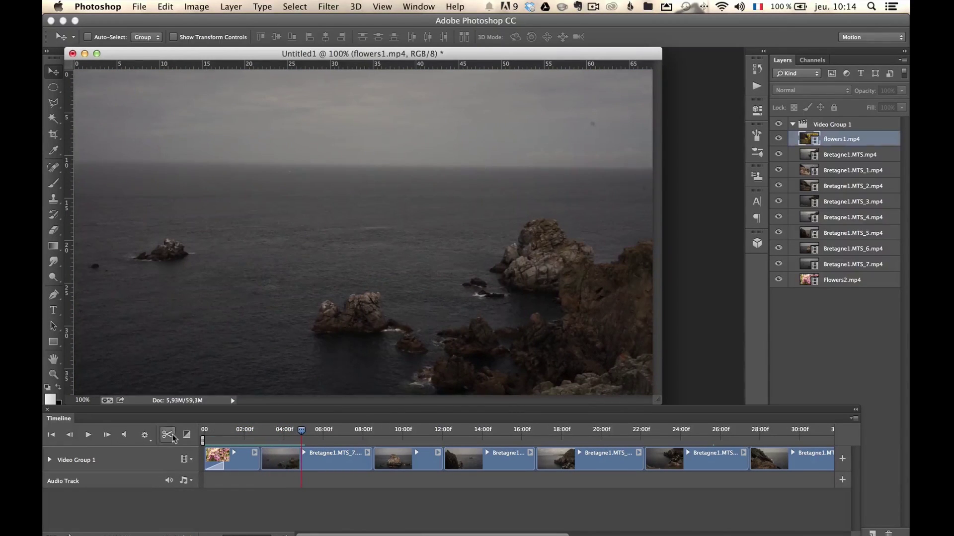
{"action": "left_click", "coordinate": [186, 436]}
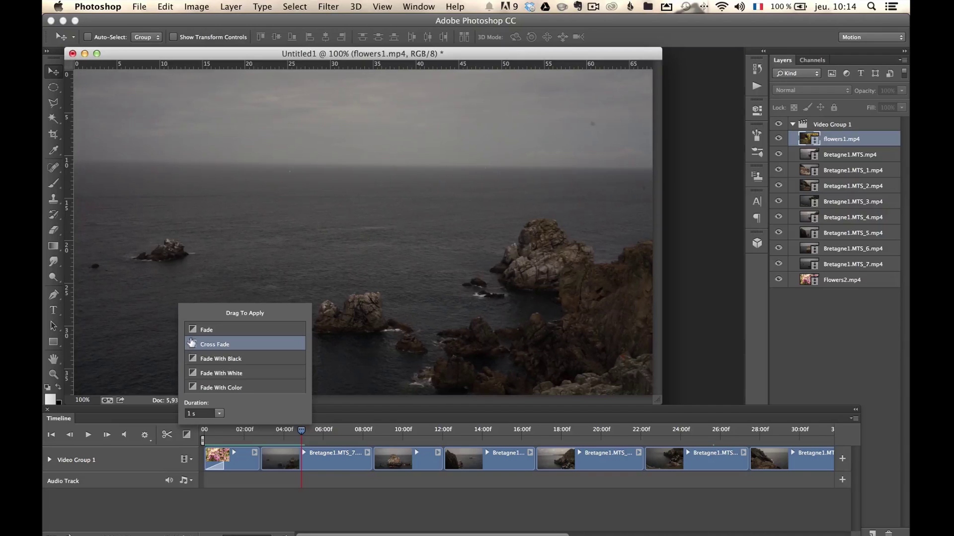
{"action": "left_click_drag", "start_coordinate": [192, 343], "coordinate": [259, 459]}
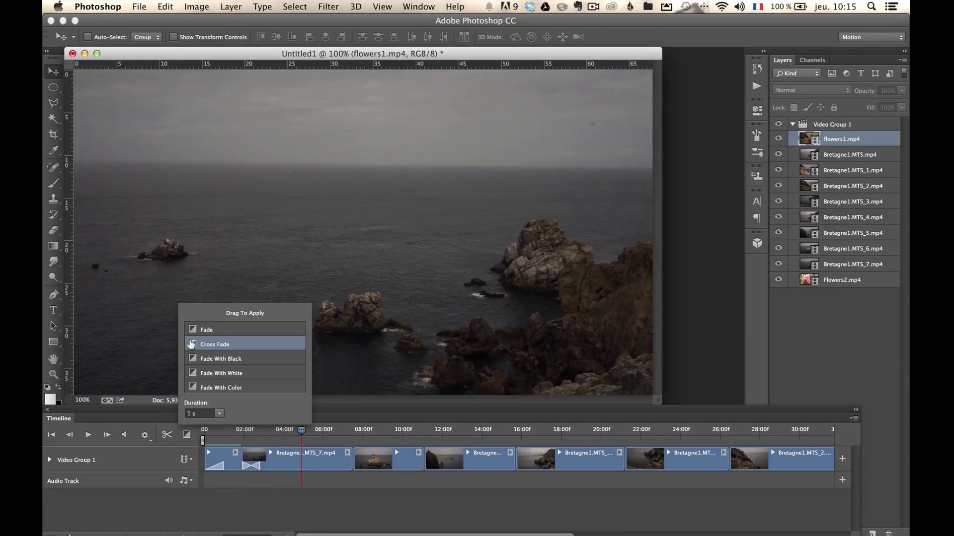
{"action": "left_click_drag", "start_coordinate": [191, 342], "coordinate": [349, 452]}
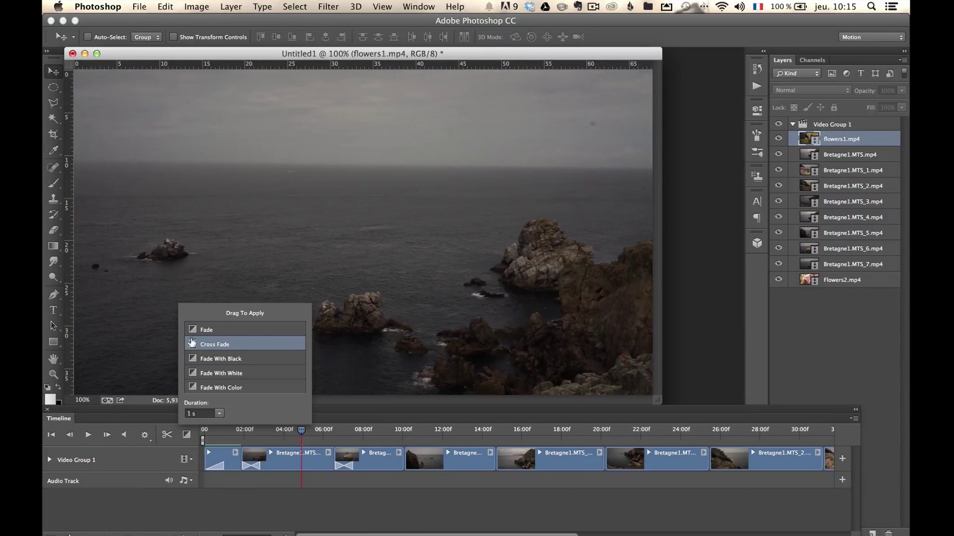
{"action": "left_click_drag", "start_coordinate": [191, 343], "coordinate": [397, 459]}
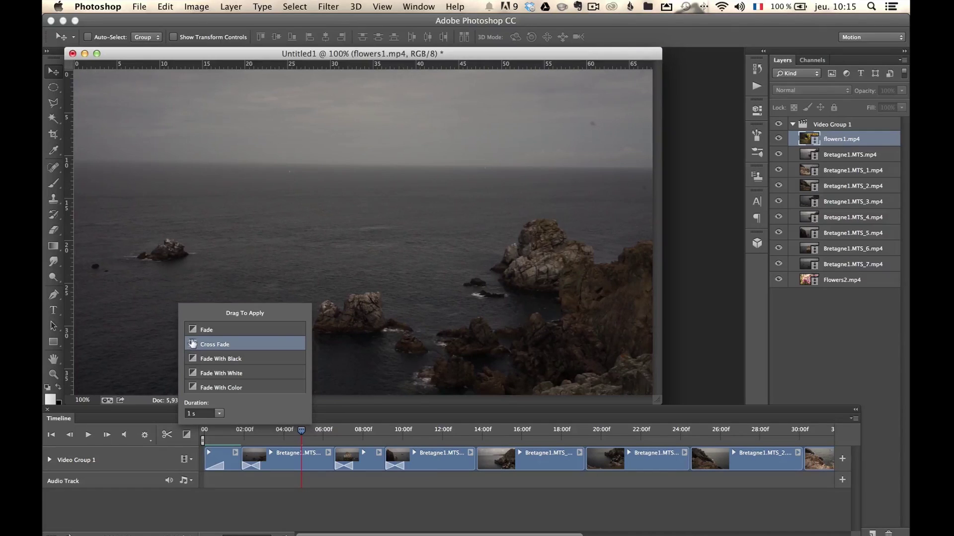
{"action": "left_click_drag", "start_coordinate": [191, 342], "coordinate": [476, 459]}
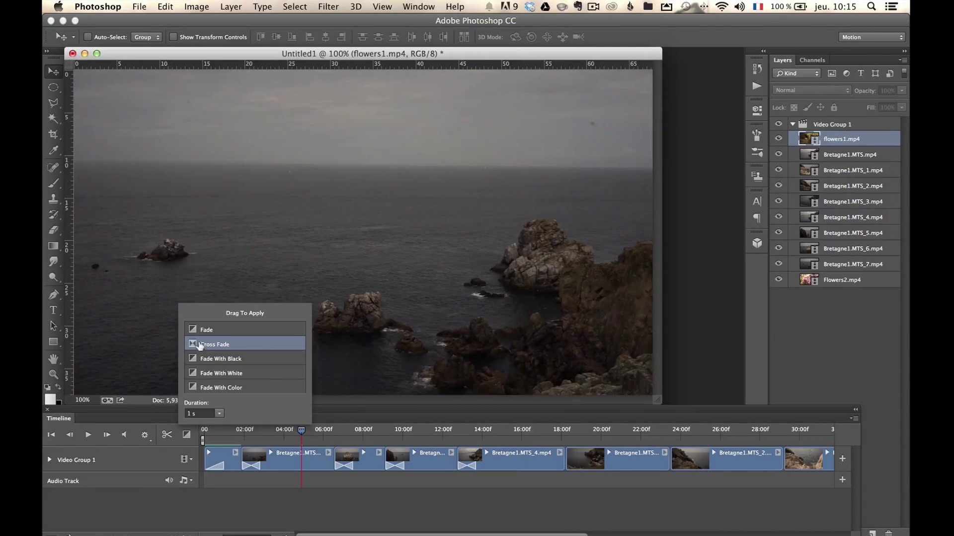
{"action": "left_click_drag", "start_coordinate": [199, 345], "coordinate": [565, 458]}
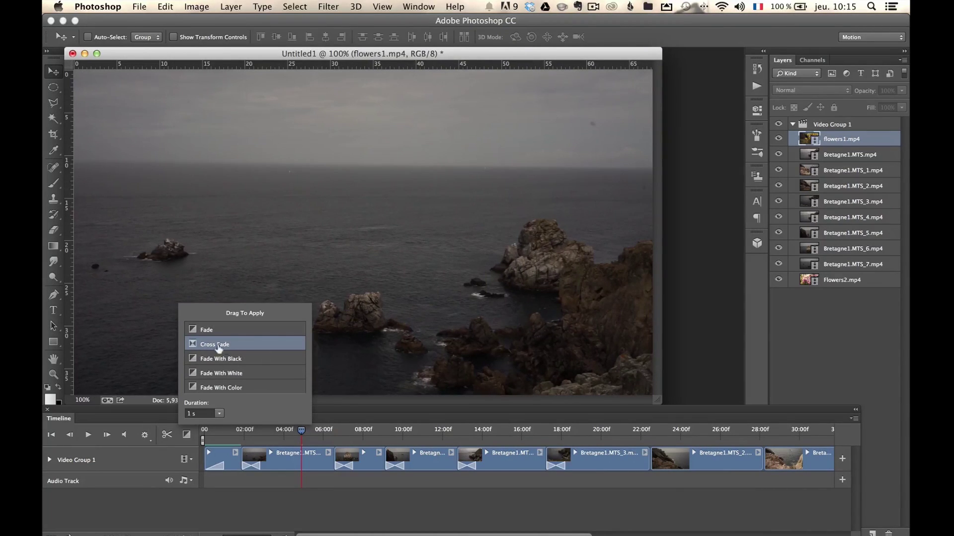
{"action": "left_click_drag", "start_coordinate": [188, 344], "coordinate": [647, 458]}
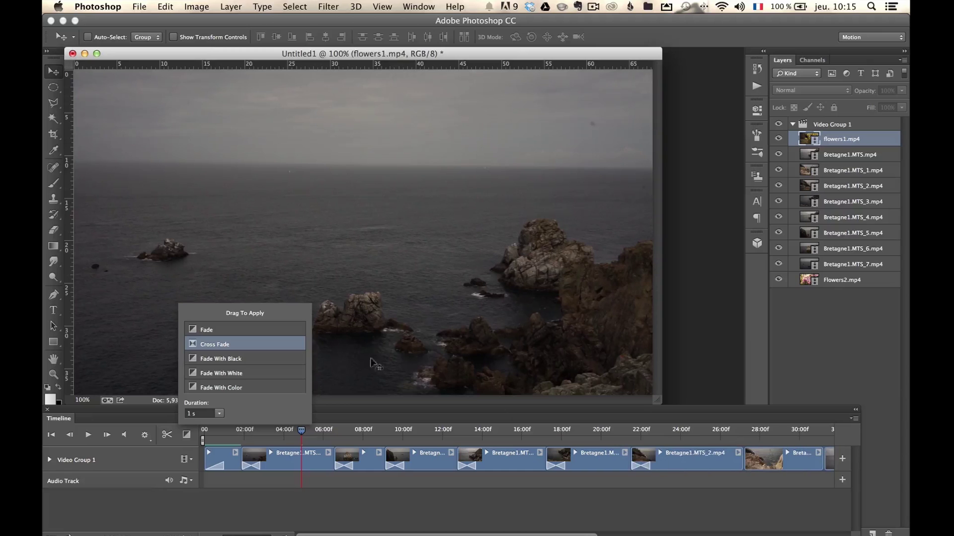
{"action": "left_click_drag", "start_coordinate": [192, 343], "coordinate": [737, 455]}
{"action": "left_click_drag", "start_coordinate": [192, 345], "coordinate": [803, 458]}
Step: Add a Cross Fade into the flowers1.mp4 clip and adjust the transition's length
{"action": "left_click", "coordinate": [602, 531]}
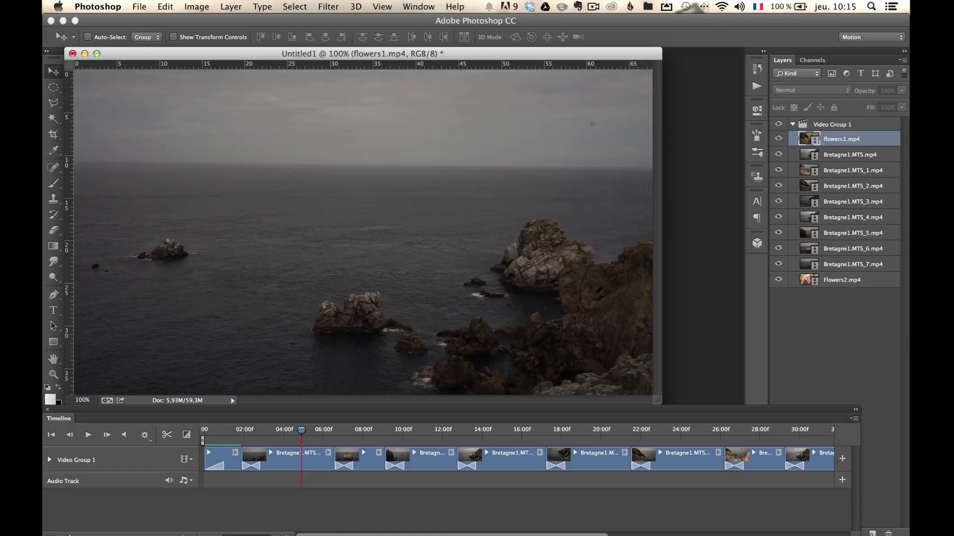
{"action": "left_click_drag", "start_coordinate": [604, 532], "coordinate": [717, 532]}
{"action": "left_click", "coordinate": [186, 434]}
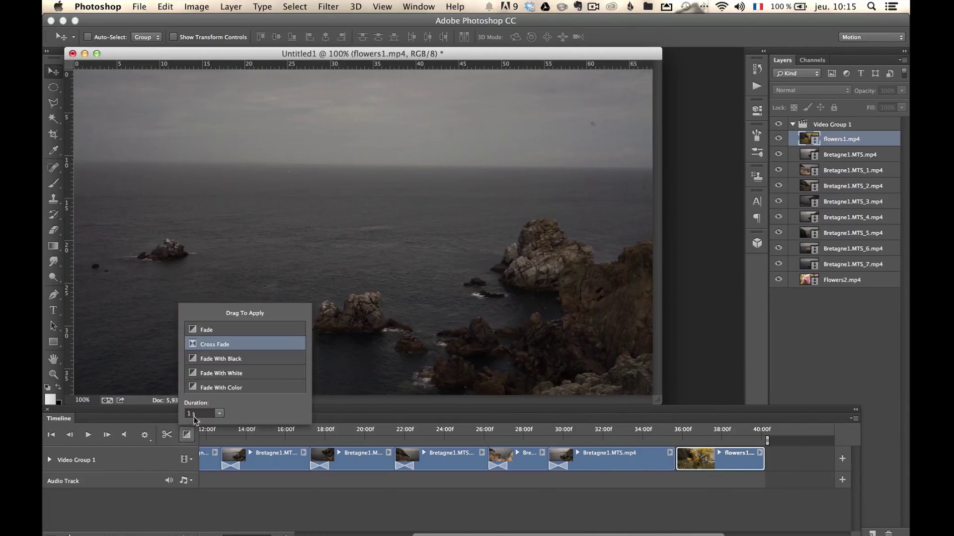
{"action": "left_click_drag", "start_coordinate": [189, 342], "coordinate": [666, 464]}
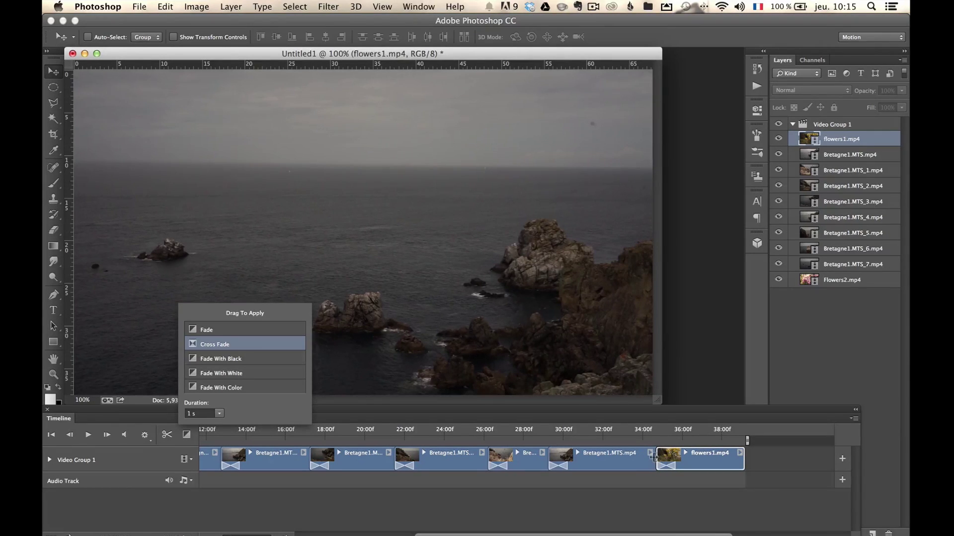
{"action": "left_click", "coordinate": [665, 463]}
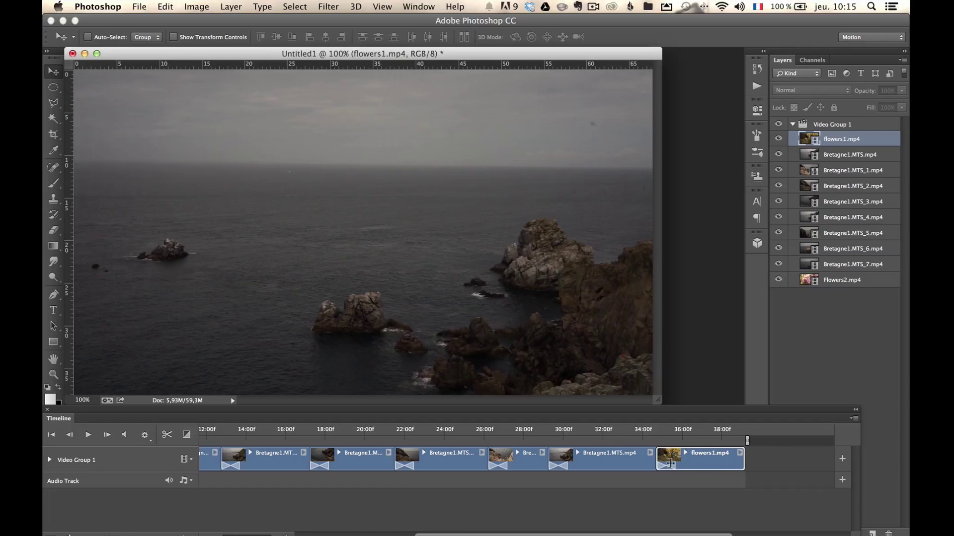
{"action": "left_click", "coordinate": [668, 464]}
{"action": "left_click_drag", "start_coordinate": [673, 465], "coordinate": [677, 472]}
Step: Trim Bretagne1.MTS.mp4's end to a 05:01 duration ending at 34:07, then preview the sequence
{"action": "left_click", "coordinate": [648, 463]}
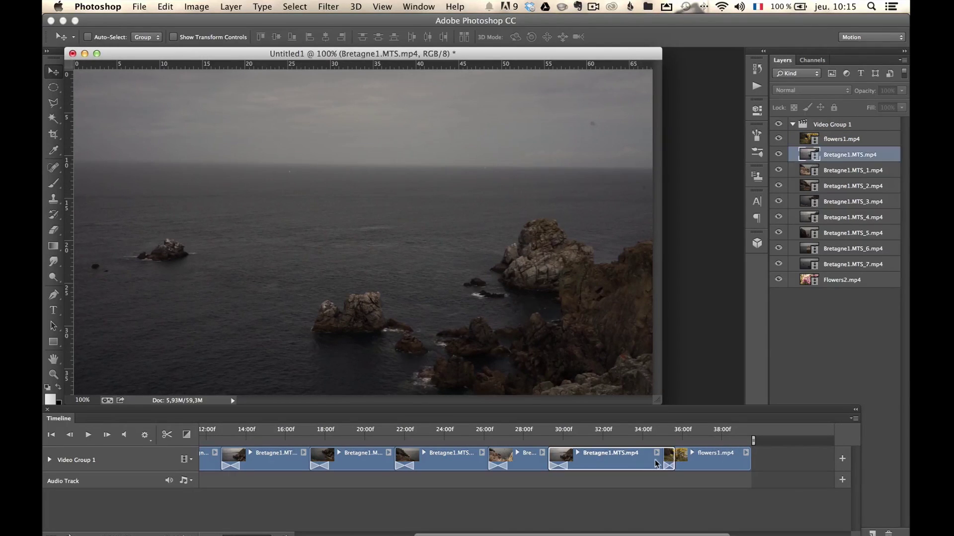
{"action": "left_click_drag", "start_coordinate": [669, 459], "coordinate": [630, 466]}
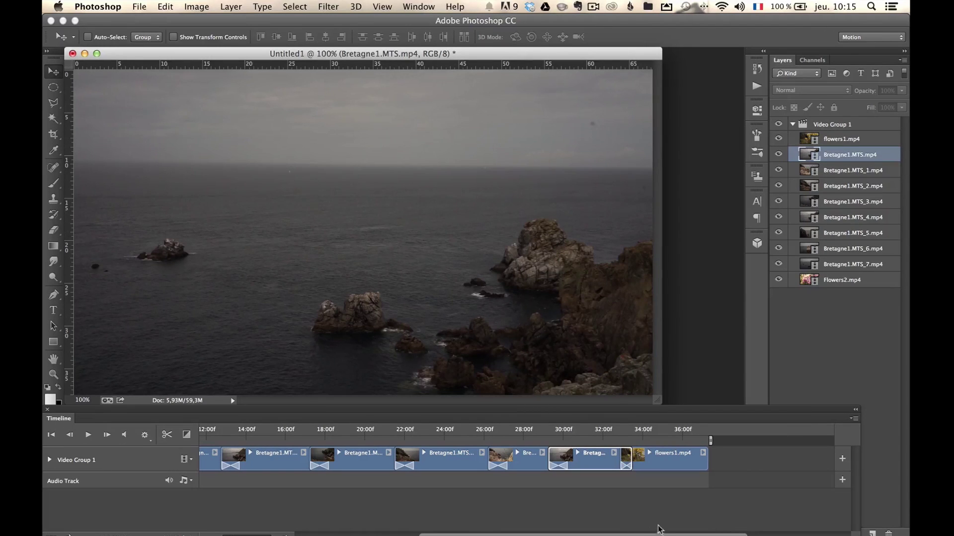
{"action": "left_click_drag", "start_coordinate": [666, 534], "coordinate": [426, 532]}
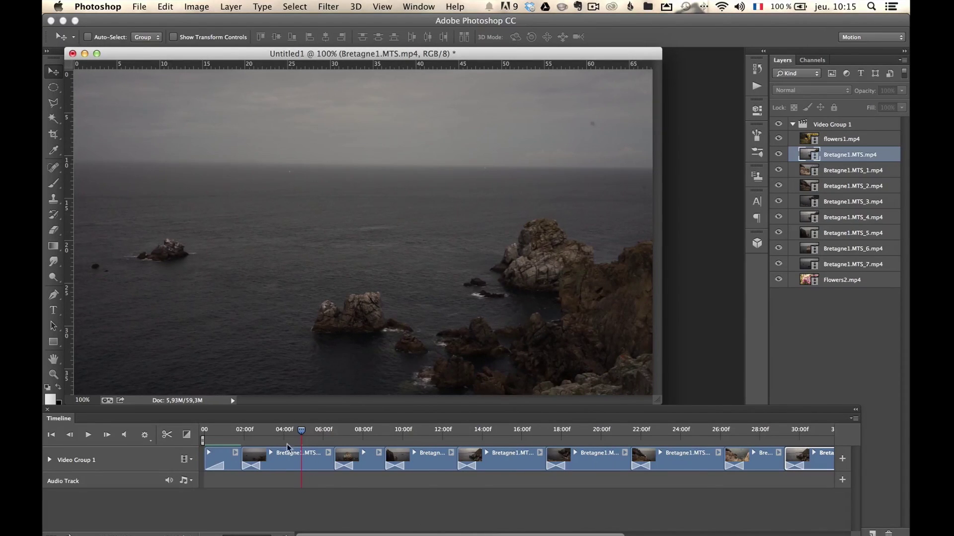
{"action": "mouse_move", "coordinate": [301, 433]}
{"action": "left_mouse_down"}
{"action": "mouse_move", "coordinate": [226, 434]}
{"action": "mouse_move", "coordinate": [509, 437]}
{"action": "mouse_move", "coordinate": [310, 439]}
{"action": "left_mouse_up"}
Step: Add the Looking Down-JP.mp3 music file to the audio track from the start
{"action": "key", "text": "Home"}
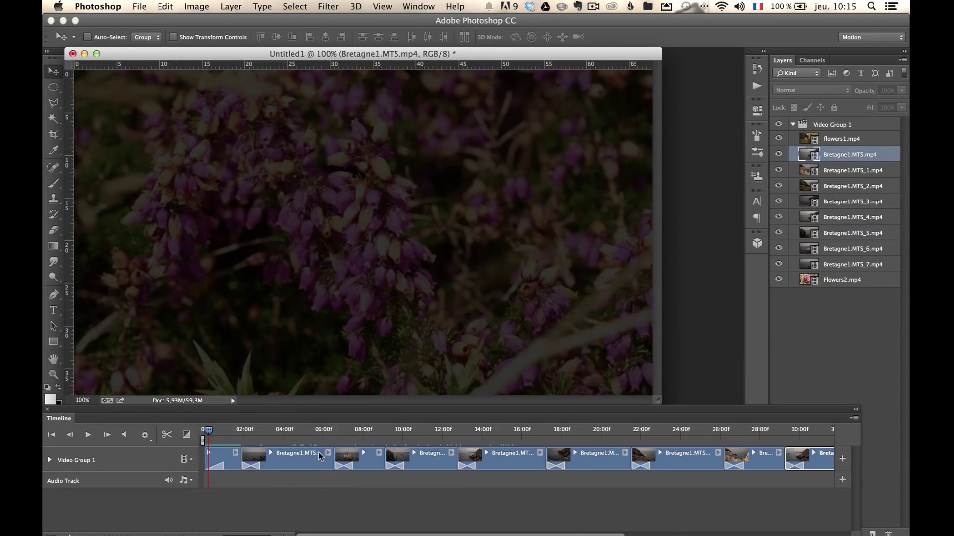
{"action": "left_click", "coordinate": [189, 480]}
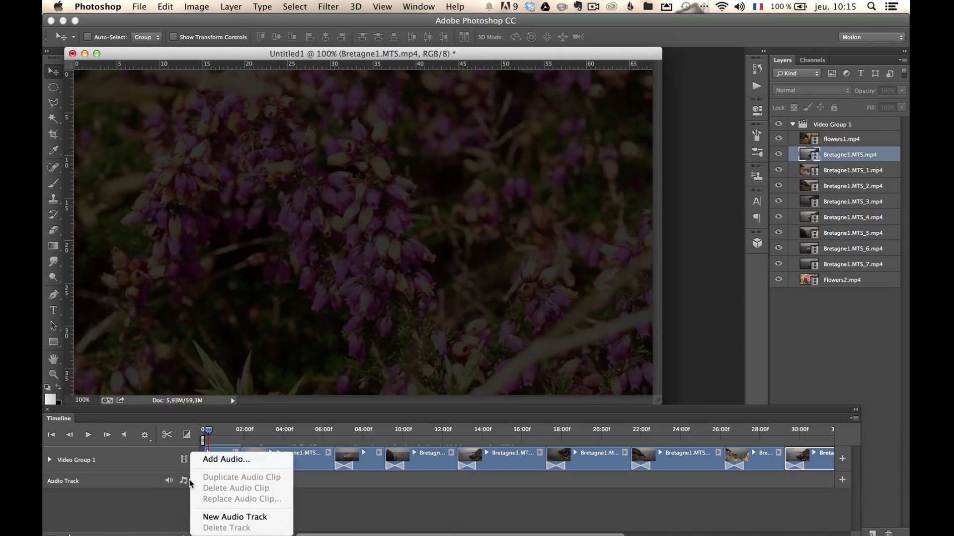
{"action": "left_click", "coordinate": [220, 461]}
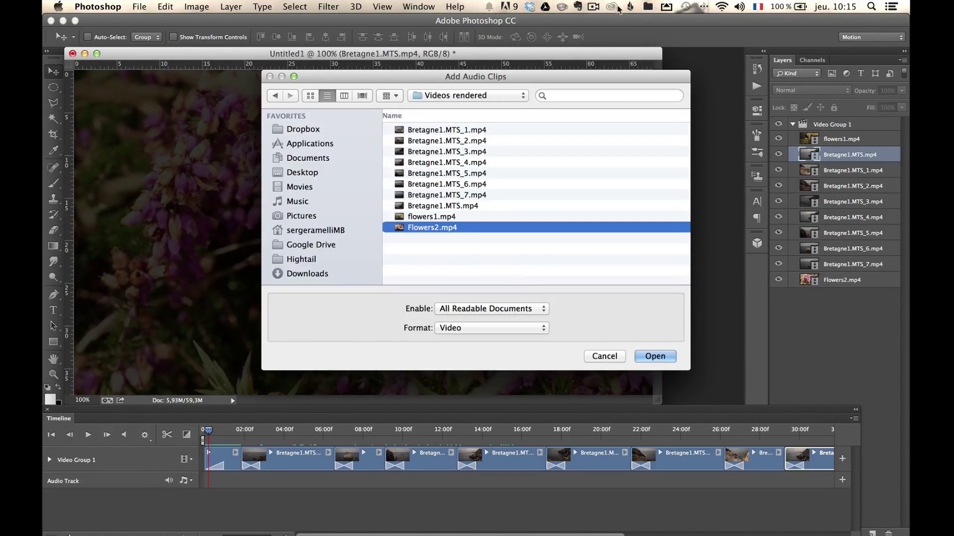
{"action": "left_click", "coordinate": [594, 9]}
{"action": "left_click", "coordinate": [607, 31]}
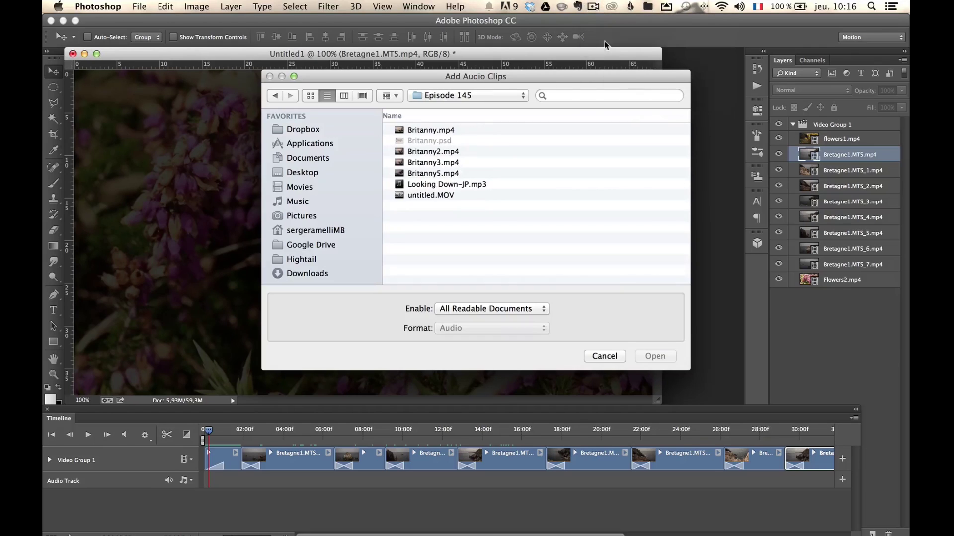
{"action": "left_click", "coordinate": [446, 185]}
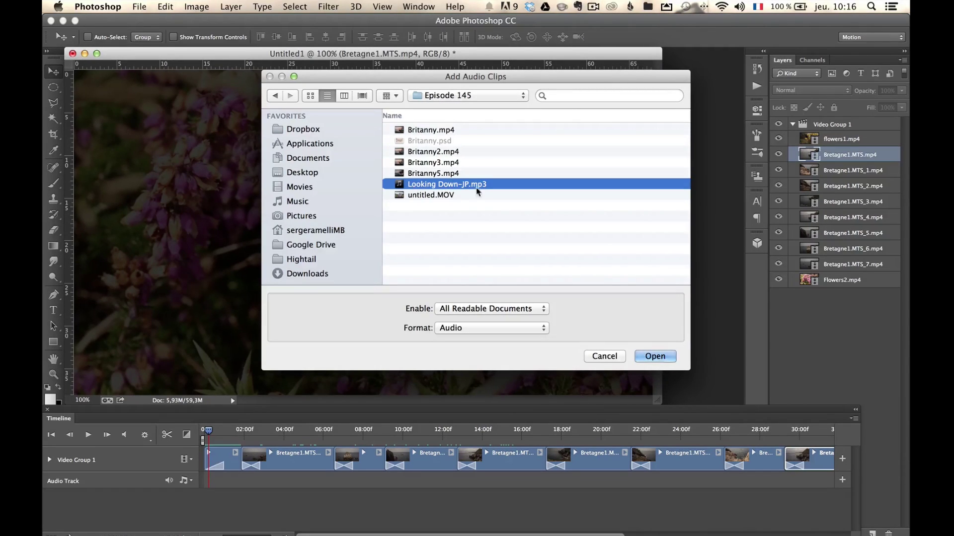
{"action": "left_click", "coordinate": [655, 357]}
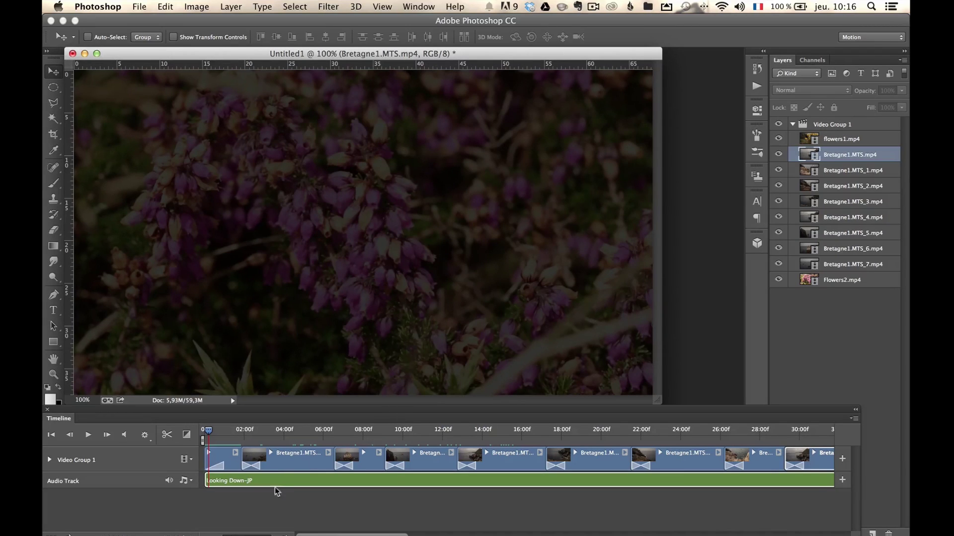
Step: Zoom the timeline out and trim the music to end with the video at 37:09
{"action": "left_click", "coordinate": [69, 535]}
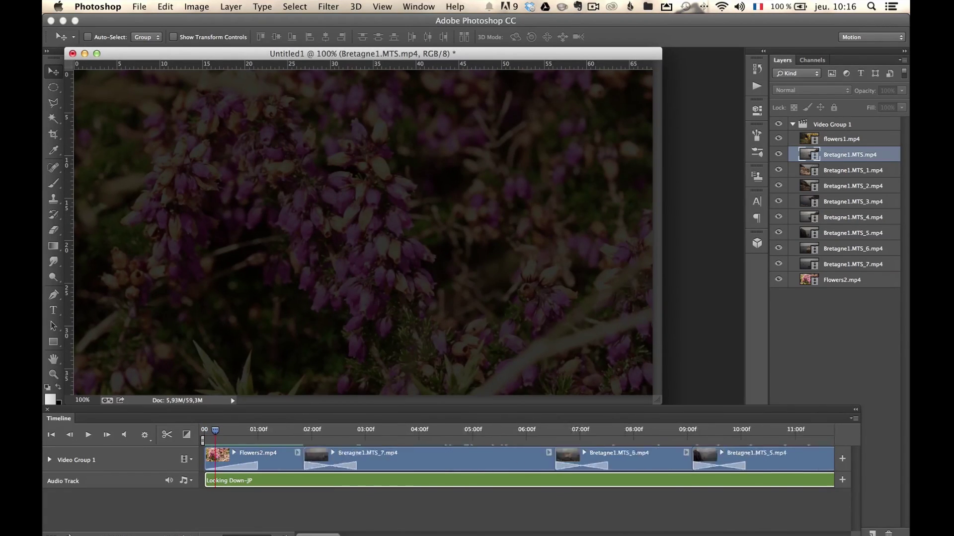
{"action": "left_click", "coordinate": [68, 535]}
{"action": "left_click", "coordinate": [68, 535]}
{"action": "left_click_drag", "start_coordinate": [69, 535], "coordinate": [283, 535]}
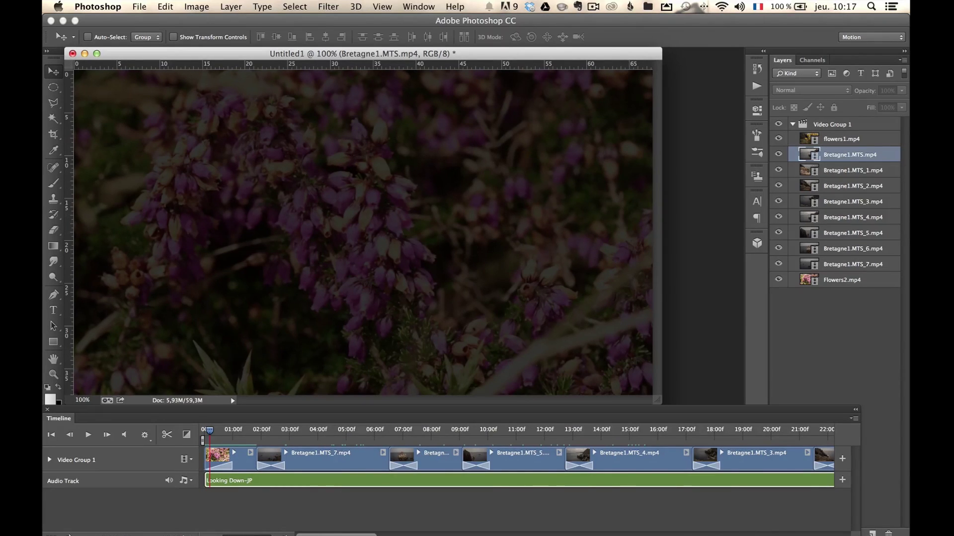
{"action": "left_click", "coordinate": [69, 535]}
{"action": "left_click_drag", "start_coordinate": [69, 535], "coordinate": [72, 535]}
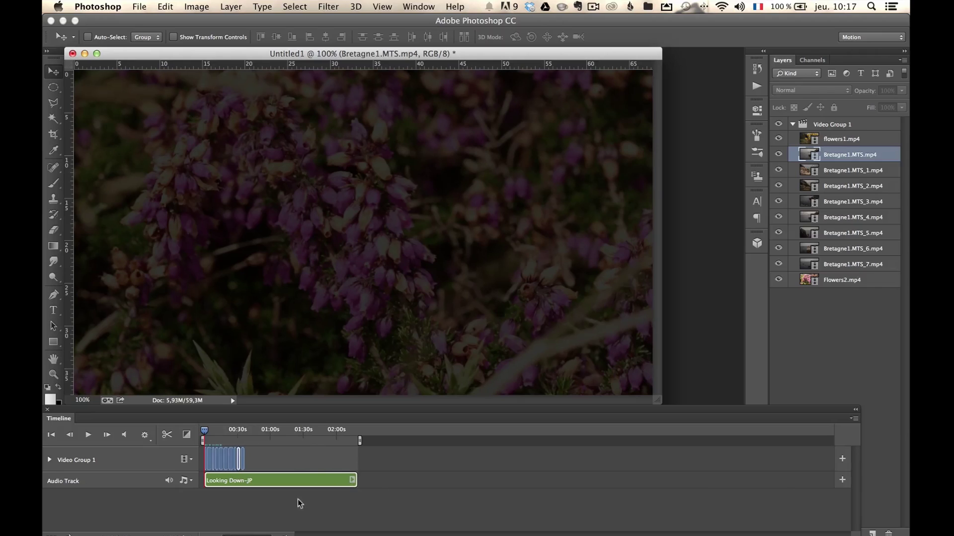
{"action": "left_click_drag", "start_coordinate": [353, 479], "coordinate": [240, 480]}
Step: Play the sequence from the start to hear the clips with the music
{"action": "left_click_drag", "start_coordinate": [68, 535], "coordinate": [70, 535]}
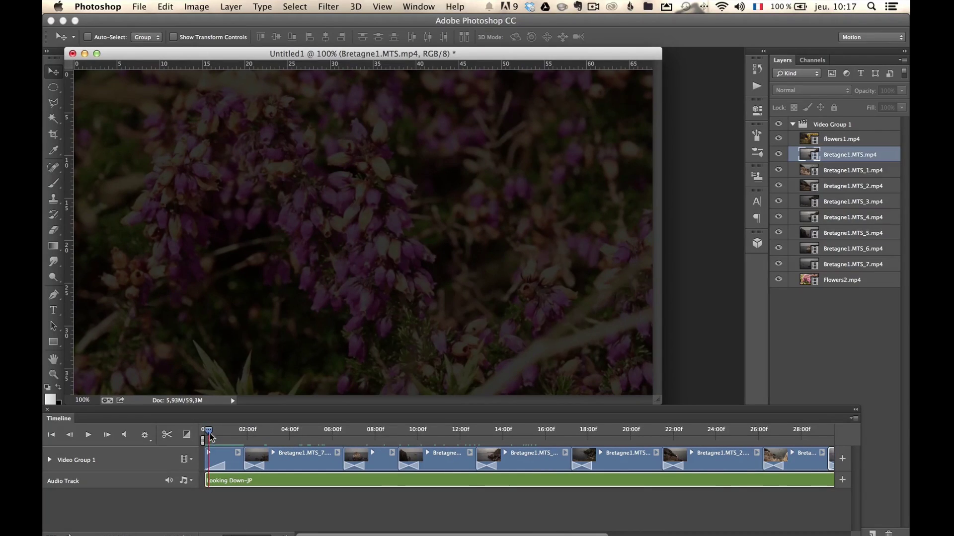
{"action": "left_click_drag", "start_coordinate": [211, 431], "coordinate": [203, 431]}
{"action": "left_click", "coordinate": [88, 435]}
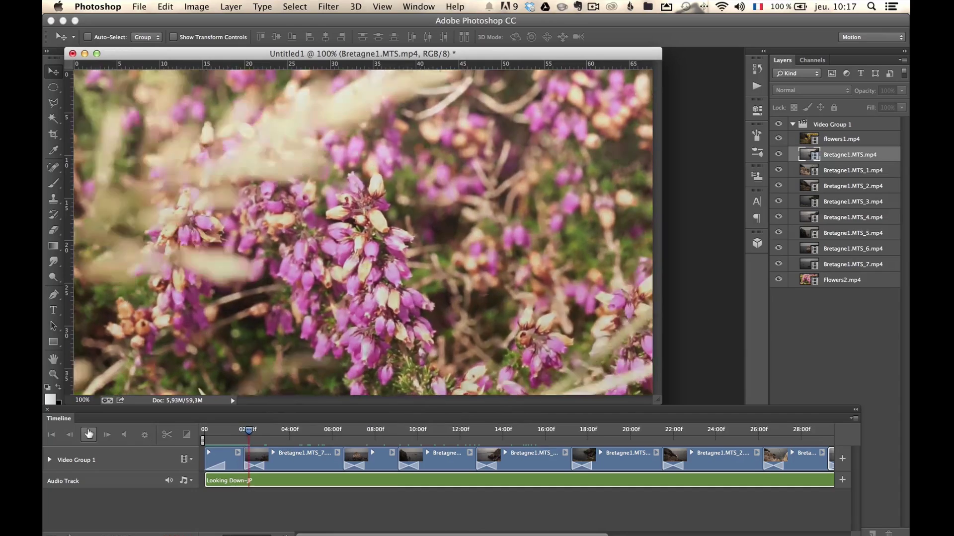
{"action": "left_click", "coordinate": [88, 435]}
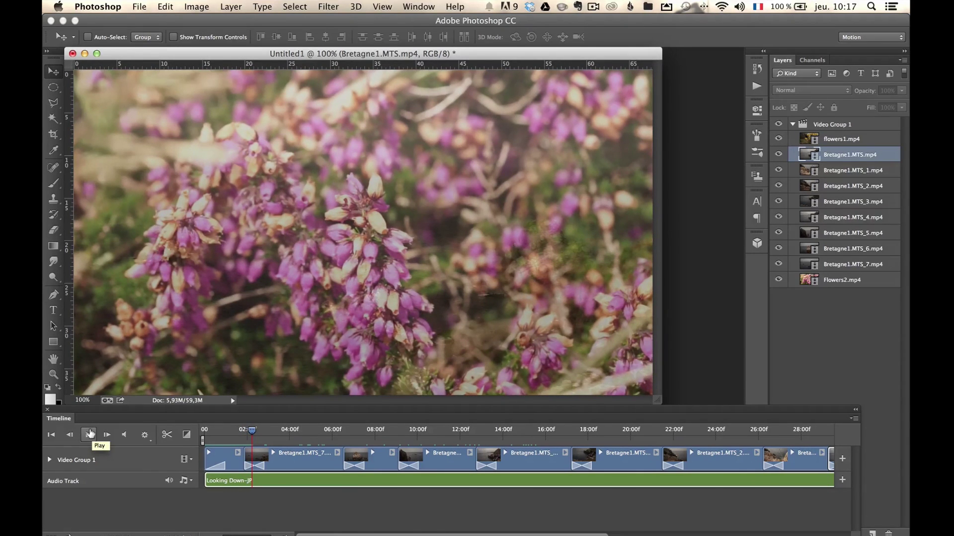
Step: Select the Bretagne1.MTS_7 sea-and-rocks clip and switch to the JinglePunks Downloads page in Chrome
{"action": "left_click_drag", "start_coordinate": [252, 430], "coordinate": [287, 436]}
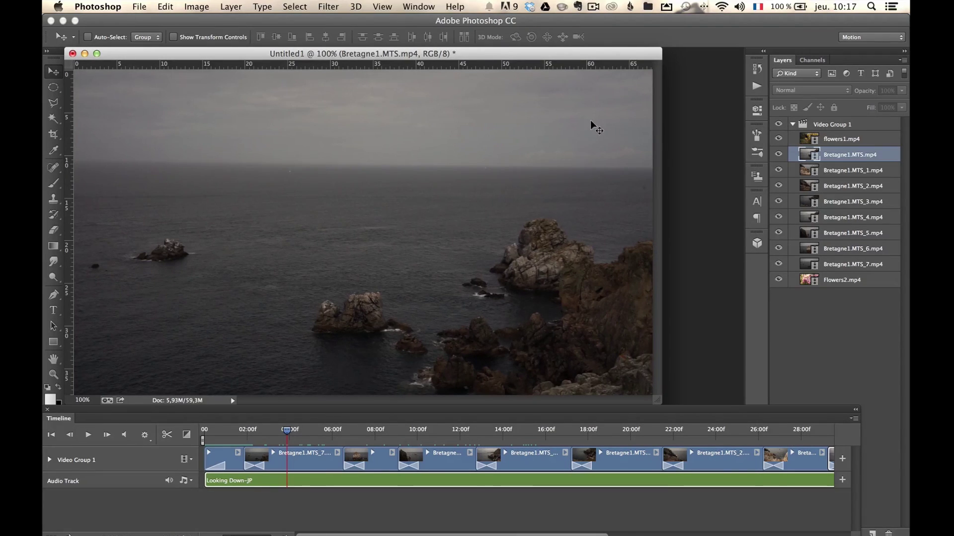
{"action": "left_click", "coordinate": [318, 459]}
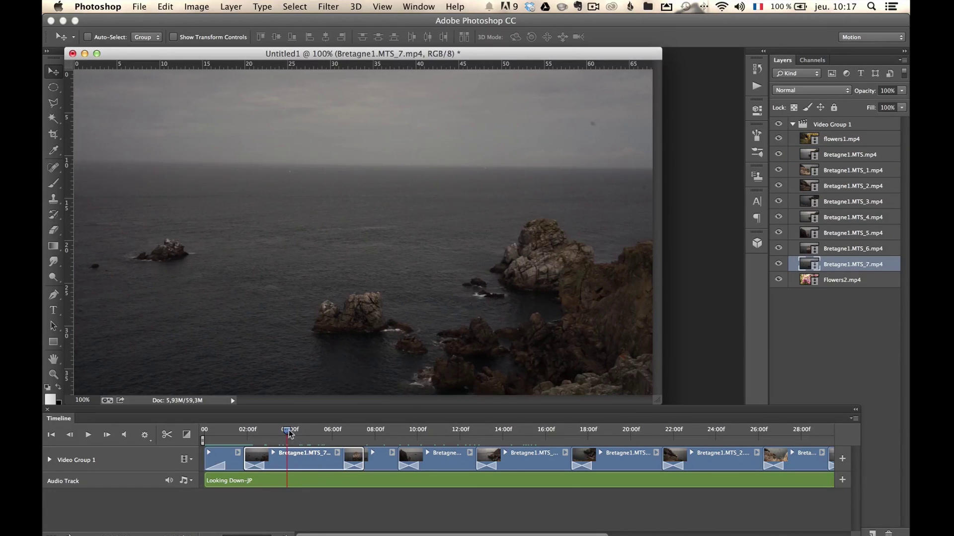
{"action": "left_click_drag", "start_coordinate": [290, 434], "coordinate": [300, 432]}
{"action": "key", "text": "super+Tab"}
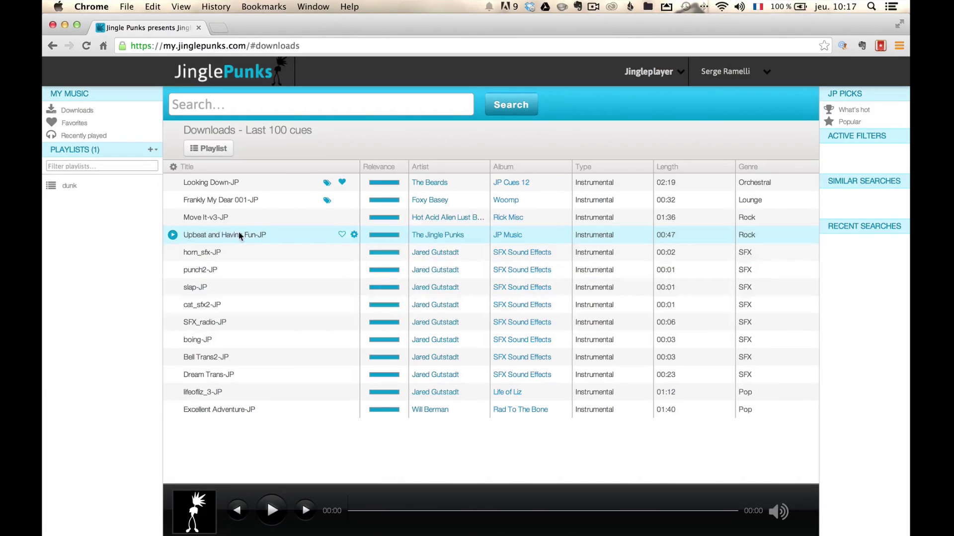
Step: Leave the JinglePunks Downloads list and return to the Photoshop video project
{"action": "key", "text": "super+Tab"}
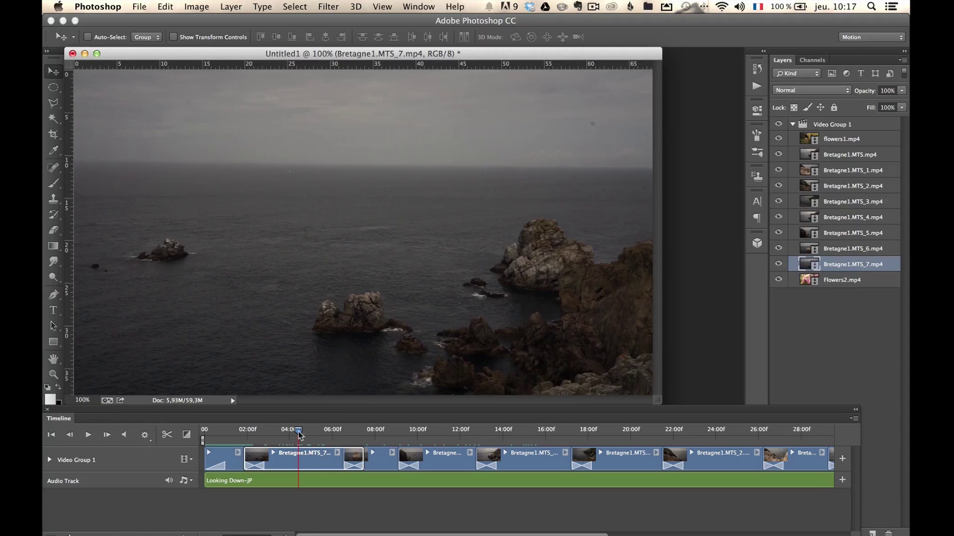
Step: Convert the Bretagne1.MTS_7.mp4 layer to a smart object and open the Camera Raw Filter on it
{"action": "left_click_drag", "start_coordinate": [298, 430], "coordinate": [294, 430]}
{"action": "left_click", "coordinate": [302, 431]}
{"action": "left_click_drag", "start_coordinate": [304, 432], "coordinate": [297, 431]}
{"action": "right_click", "coordinate": [860, 263]}
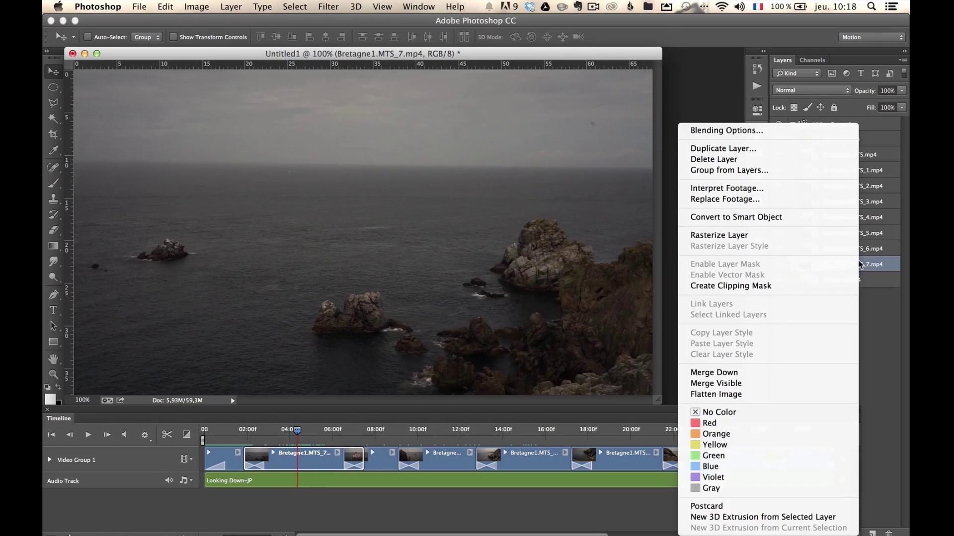
{"action": "left_click", "coordinate": [785, 216]}
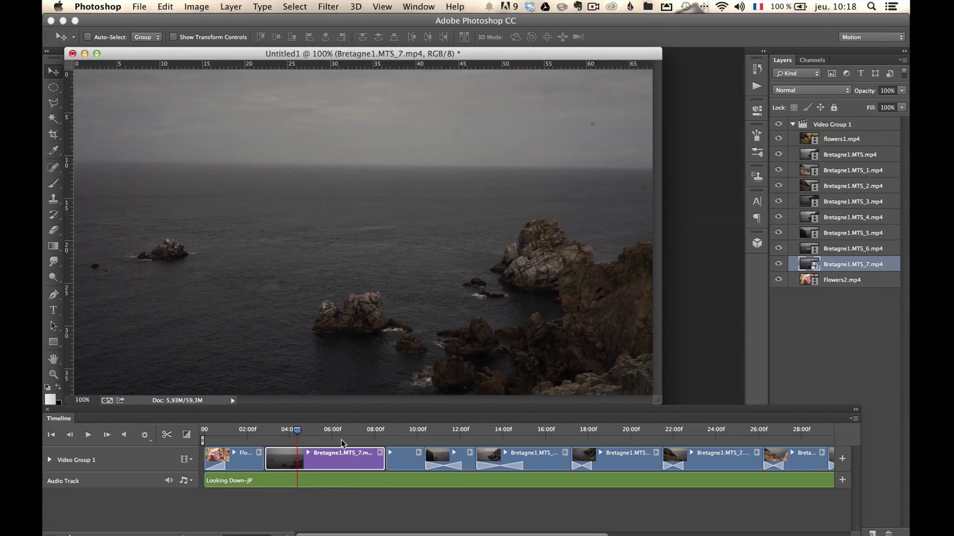
{"action": "left_click", "coordinate": [332, 7]}
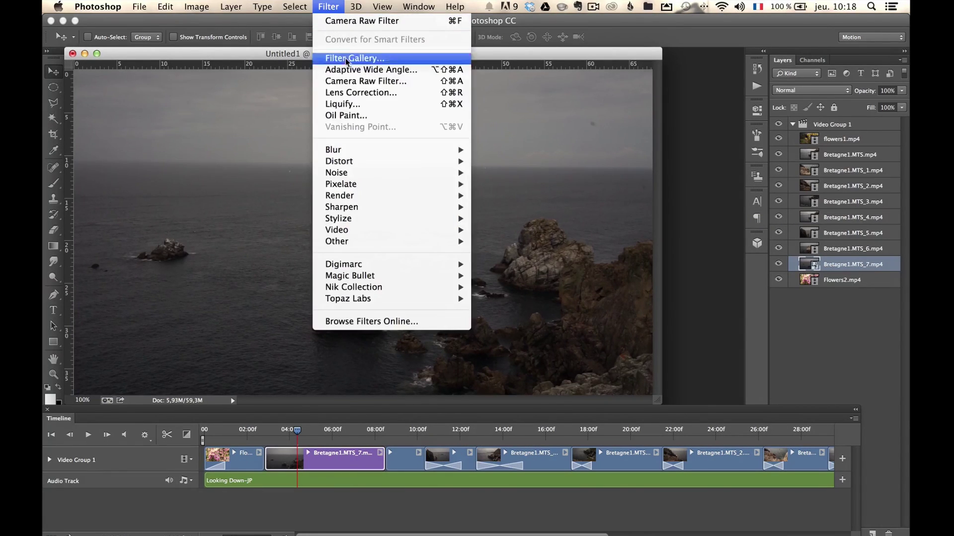
{"action": "left_click", "coordinate": [353, 82]}
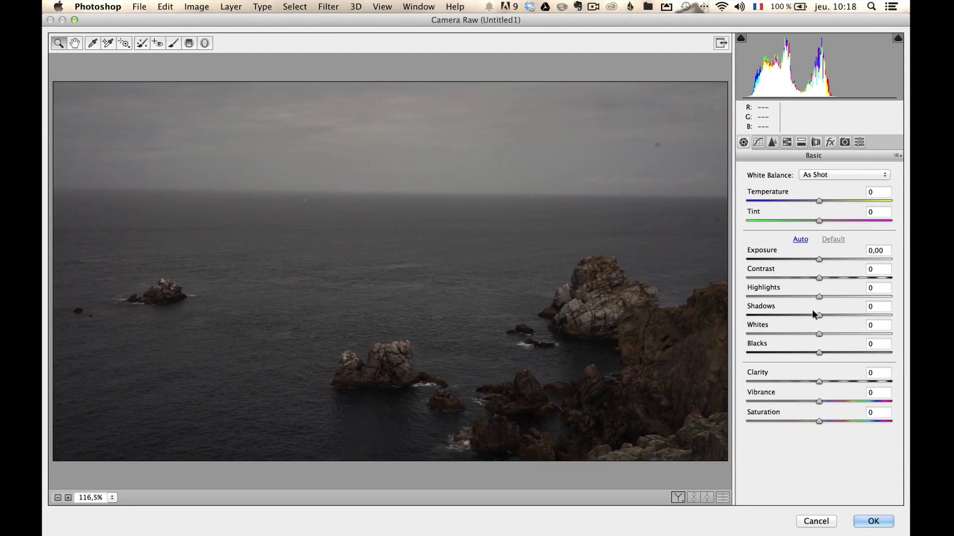
Step: In the Basic panel set Shadows +100, Highlights -100, Whites +61, Blacks -33, Temperature -3
{"action": "left_click_drag", "start_coordinate": [815, 312], "coordinate": [900, 311]}
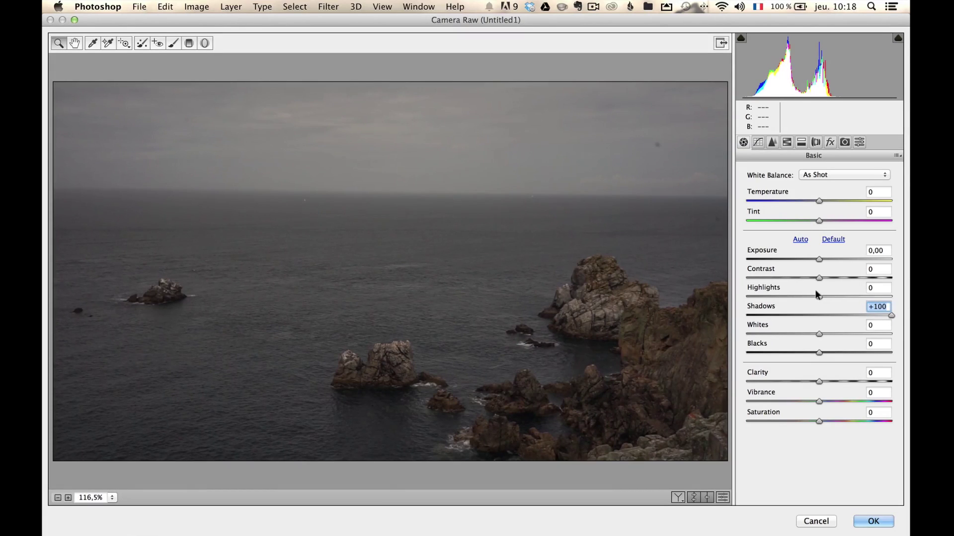
{"action": "left_click_drag", "start_coordinate": [817, 297], "coordinate": [730, 293]}
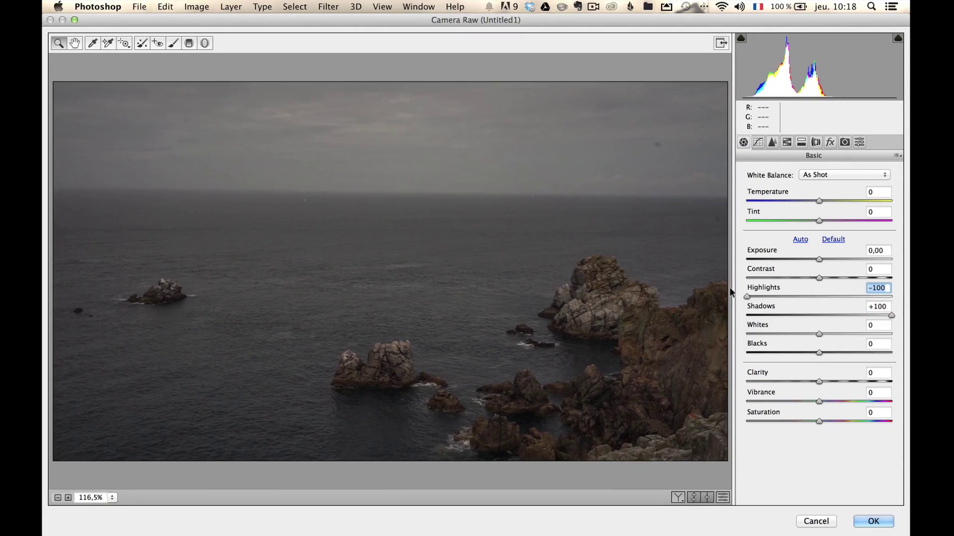
{"action": "key", "text": "alt"}
{"action": "left_click_drag", "start_coordinate": [815, 332], "coordinate": [872, 326]}
{"action": "key", "text": "alt"}
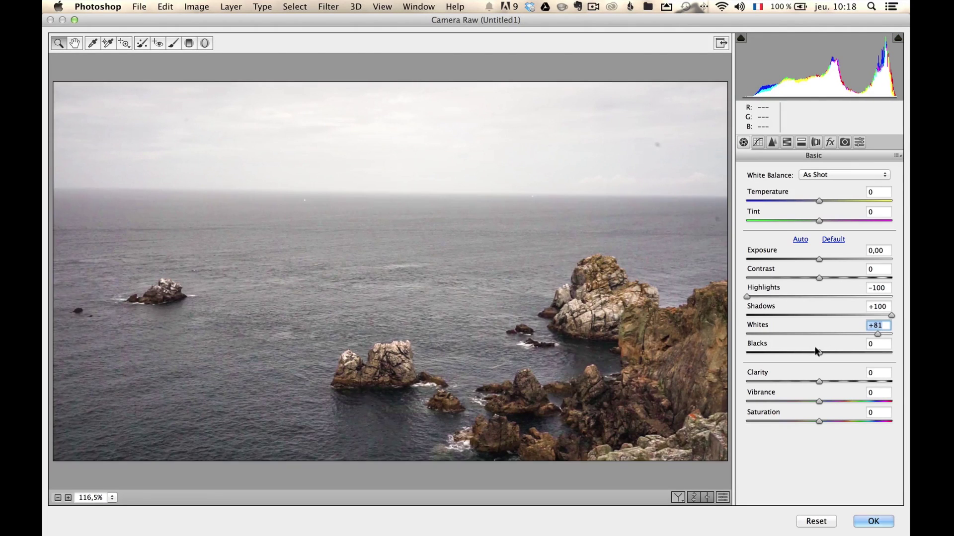
{"action": "left_click_drag", "start_coordinate": [817, 351], "coordinate": [792, 347]}
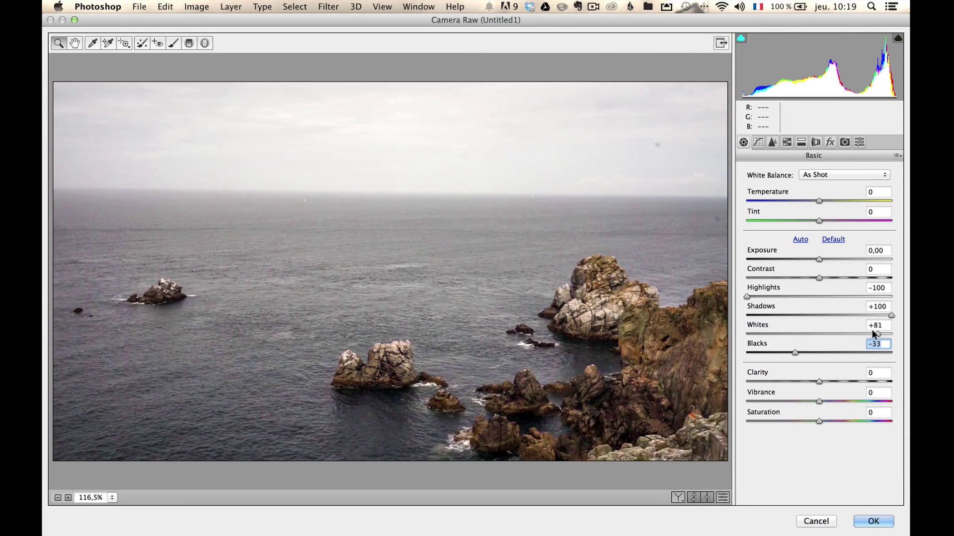
{"action": "left_click_drag", "start_coordinate": [874, 334], "coordinate": [859, 333]}
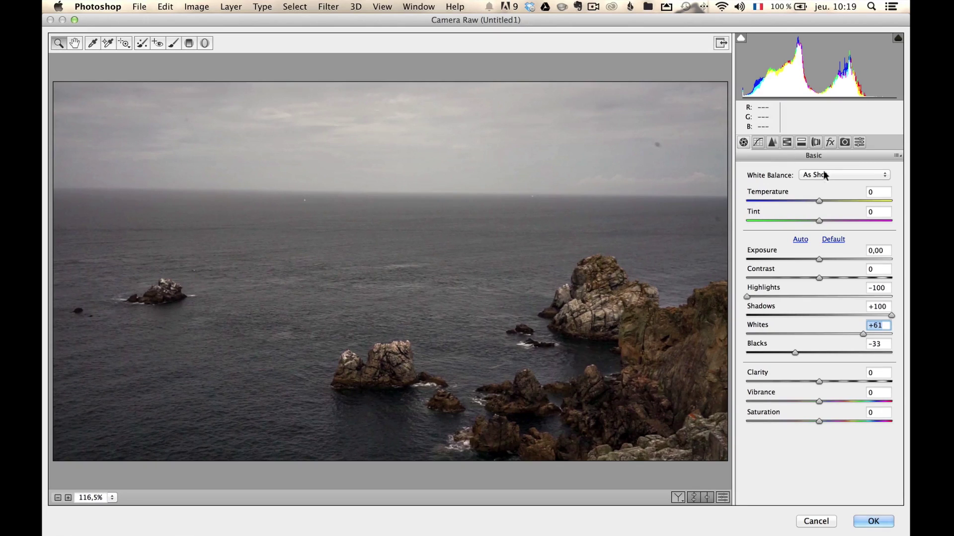
{"action": "left_click", "coordinate": [813, 200]}
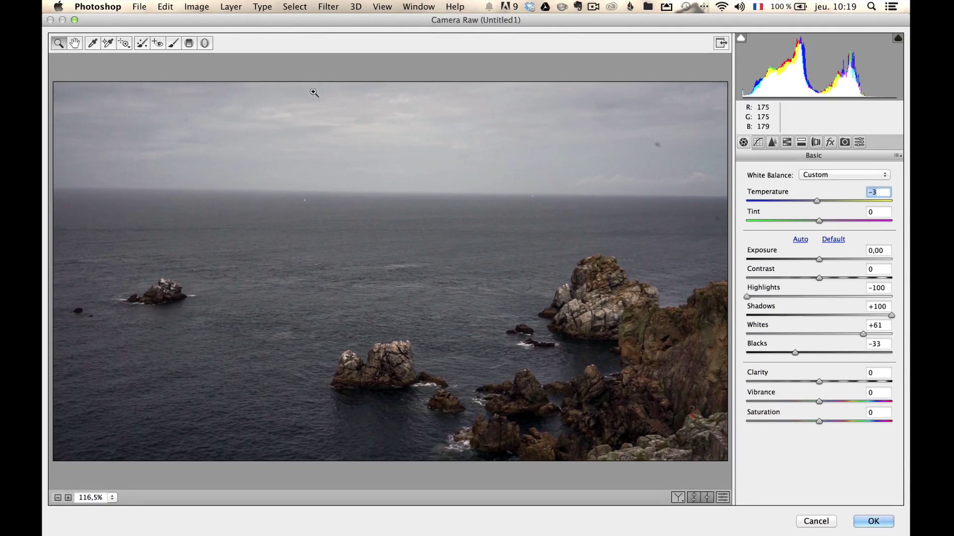
{"action": "left_click", "coordinate": [189, 43]}
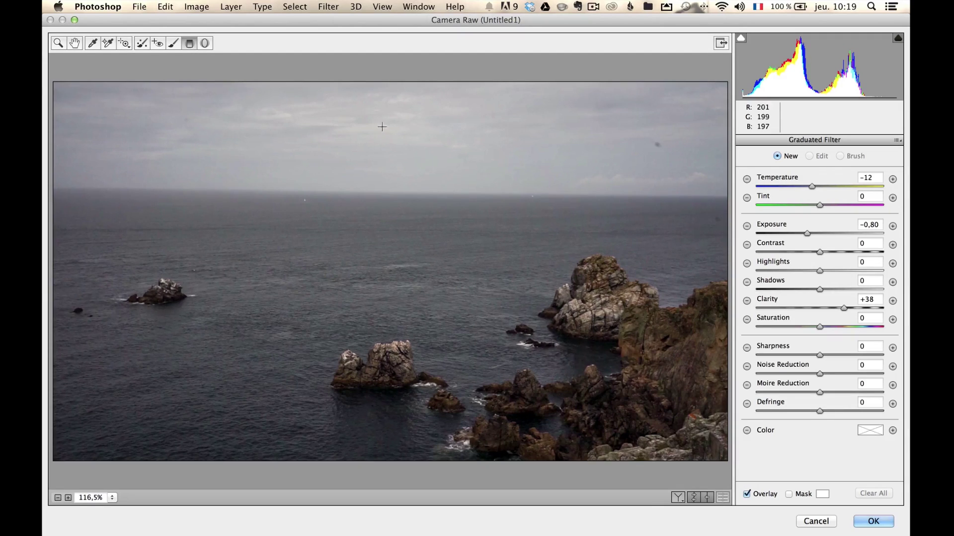
Step: Drag a graduated filter down over the sky with Exposure -0.40 and Temperature -21
{"action": "left_click_drag", "start_coordinate": [384, 121], "coordinate": [386, 266]}
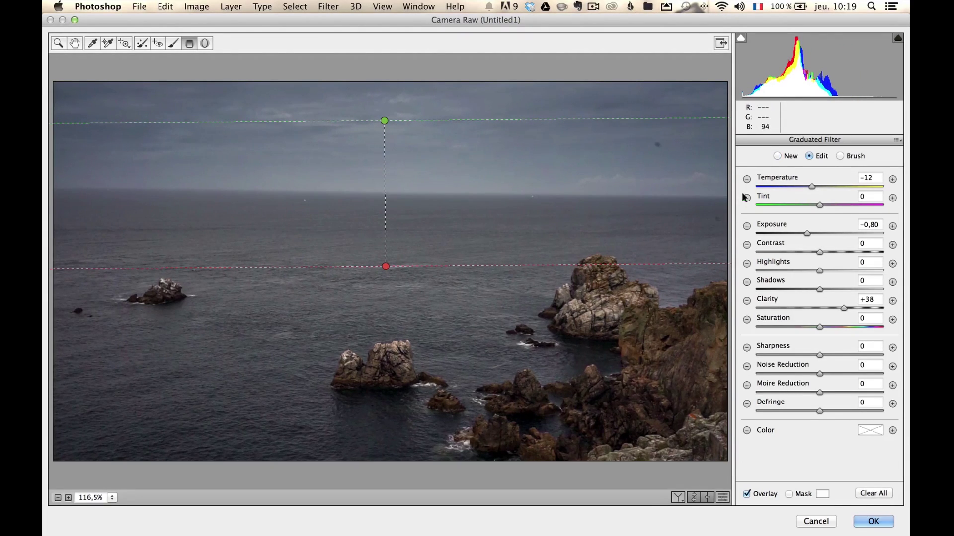
{"action": "left_click", "coordinate": [893, 226]}
{"action": "left_click_drag", "start_coordinate": [823, 229], "coordinate": [810, 228]}
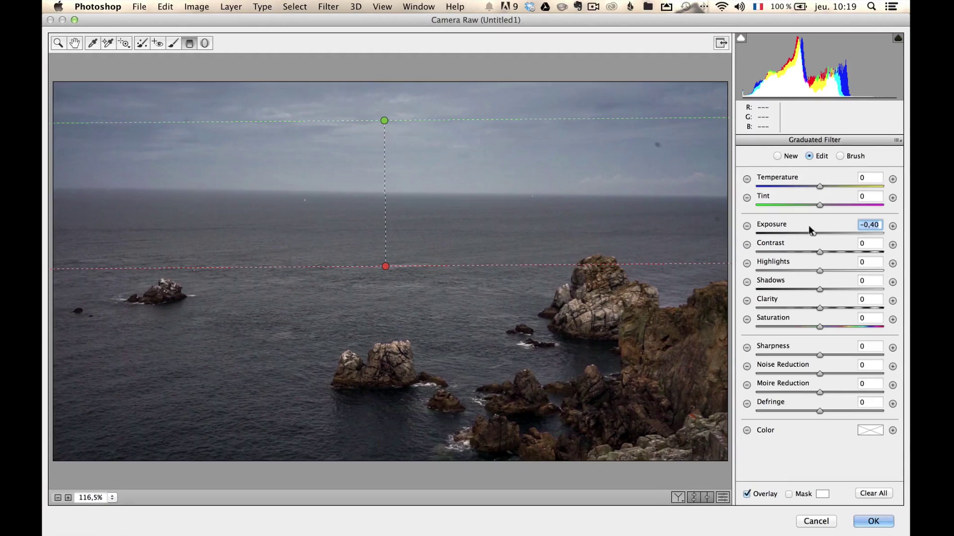
{"action": "left_click_drag", "start_coordinate": [813, 179], "coordinate": [801, 180]}
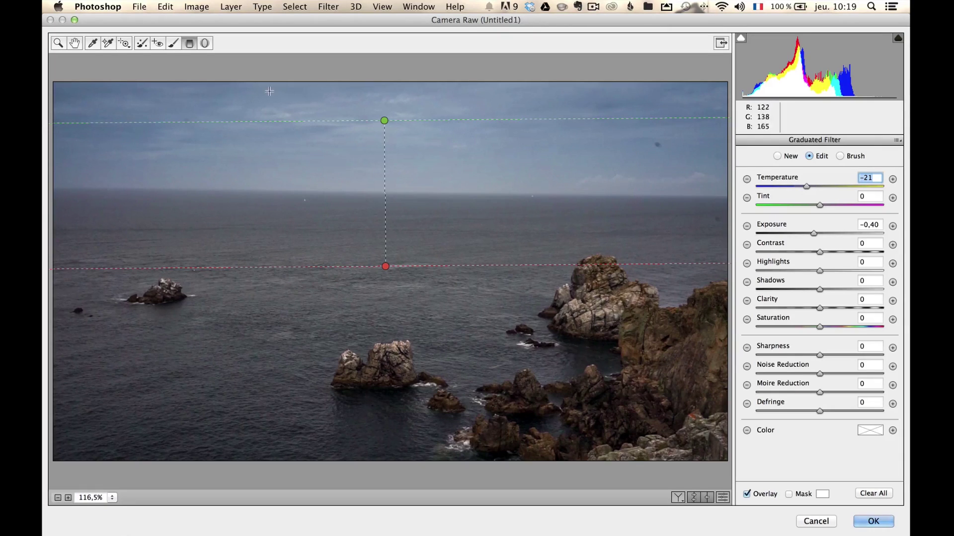
{"action": "left_click", "coordinate": [74, 44]}
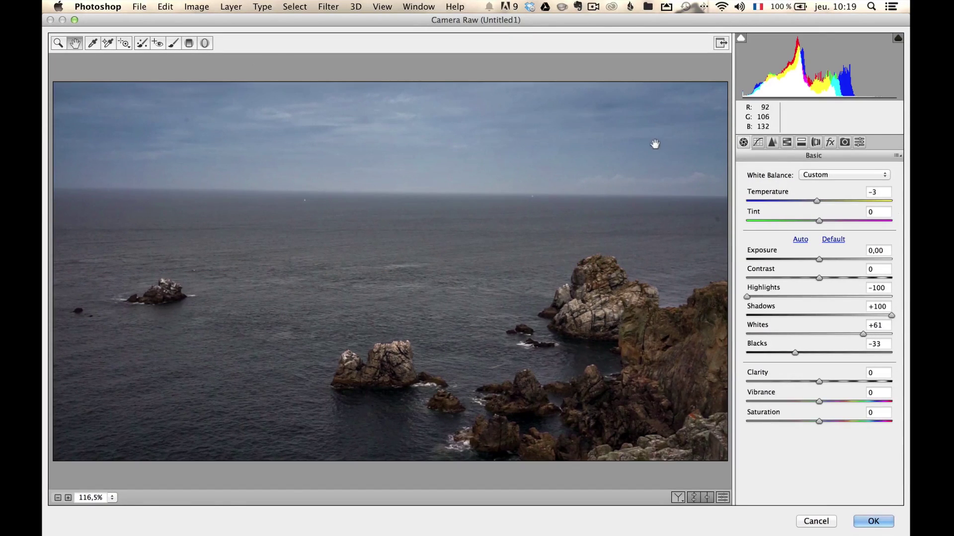
Step: Heal two dust spots in the sky with Spot Removal and raise Clarity to +67
{"action": "left_click", "coordinate": [142, 43]}
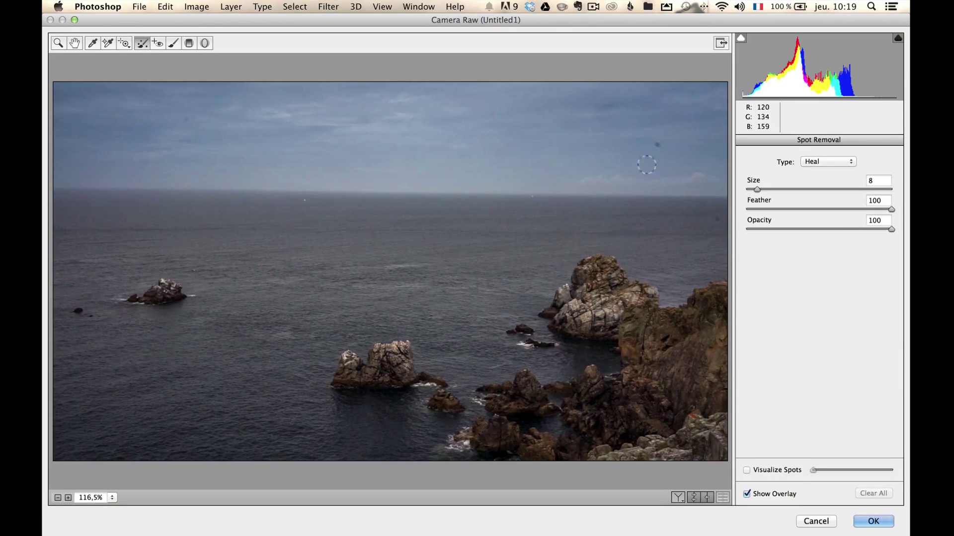
{"action": "left_click", "coordinate": [657, 147]}
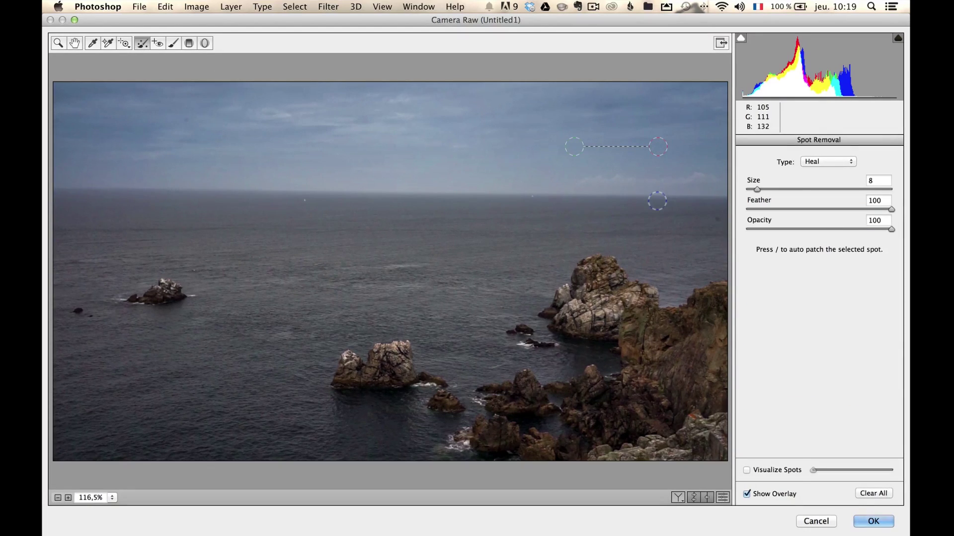
{"action": "left_click", "coordinate": [188, 118]}
{"action": "left_click", "coordinate": [75, 43]}
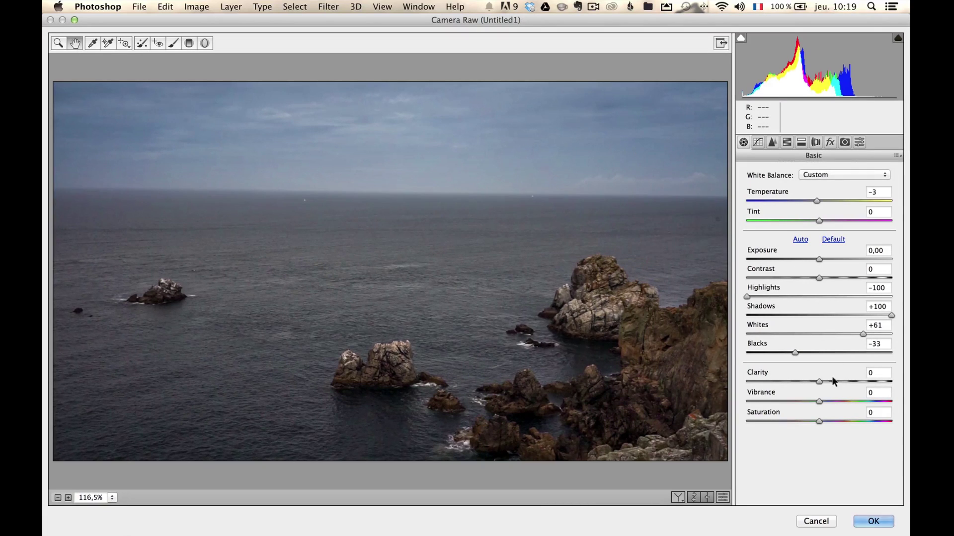
{"action": "left_click_drag", "start_coordinate": [832, 381], "coordinate": [845, 381]}
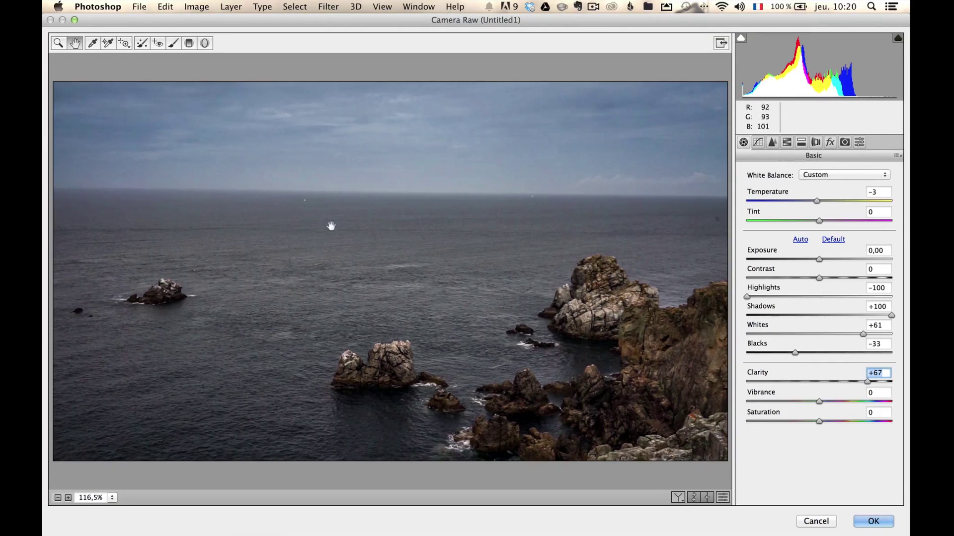
{"action": "left_click", "coordinate": [802, 143]}
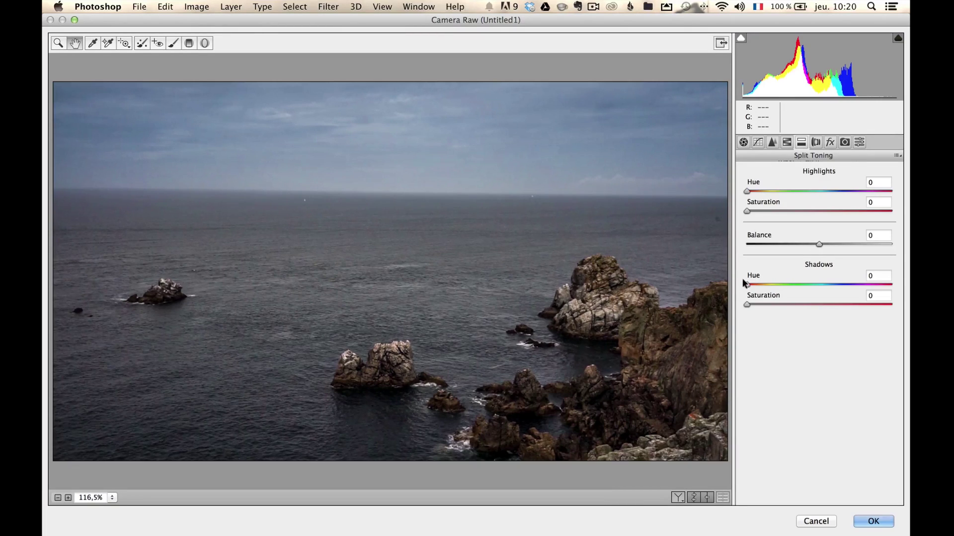
Step: Tint the shadows blue-teal at hue 213 with added saturation
{"action": "left_click_drag", "start_coordinate": [743, 281], "coordinate": [838, 282]}
{"action": "left_click_drag", "start_coordinate": [742, 301], "coordinate": [795, 300]}
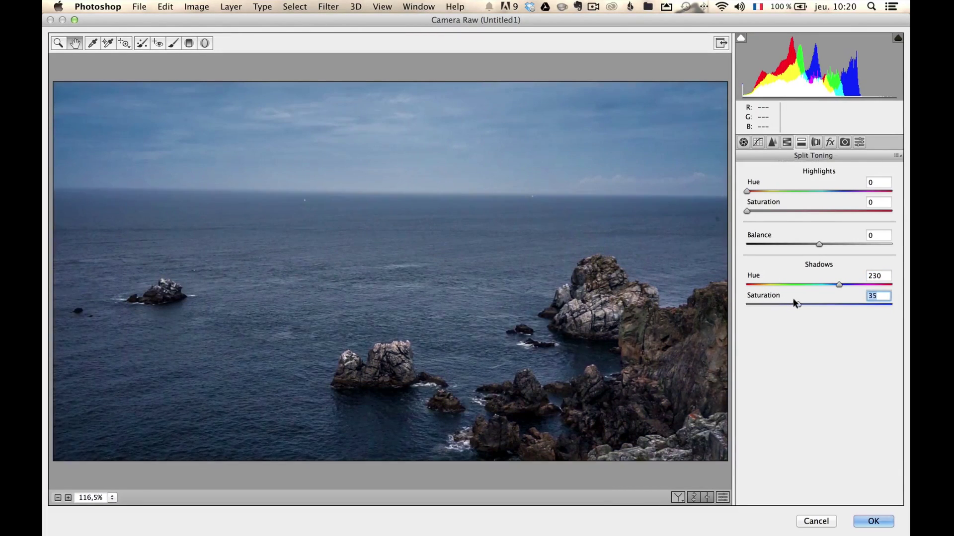
{"action": "left_click", "coordinate": [832, 281]}
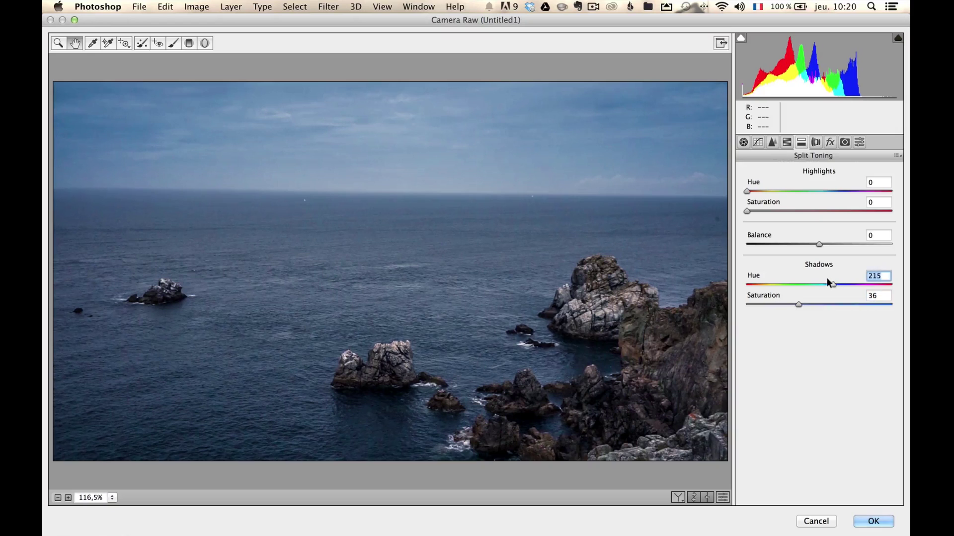
{"action": "left_click", "coordinate": [799, 304]}
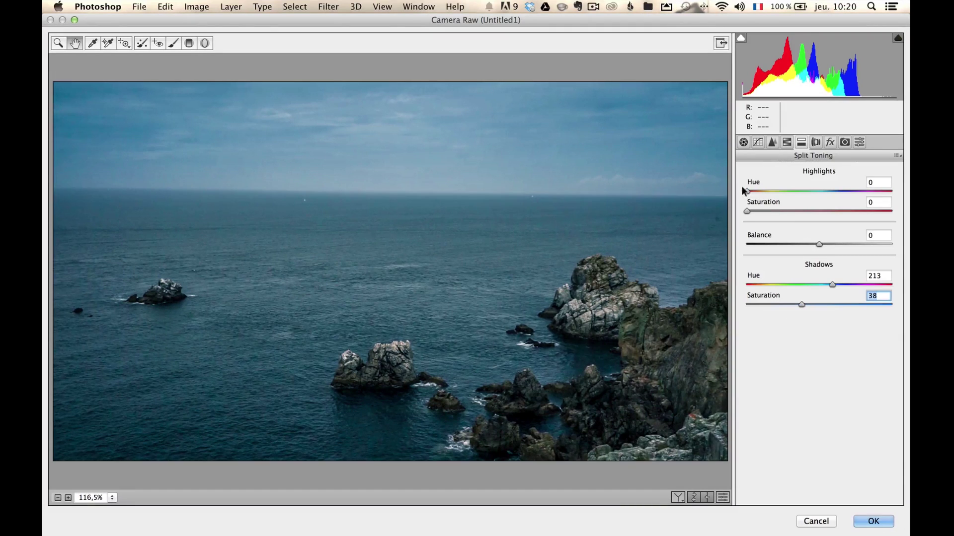
Step: Warm the highlights to hue 36, saturation 60, balance +27, and ease shadow saturation to 30
{"action": "left_click_drag", "start_coordinate": [745, 190], "coordinate": [756, 189]}
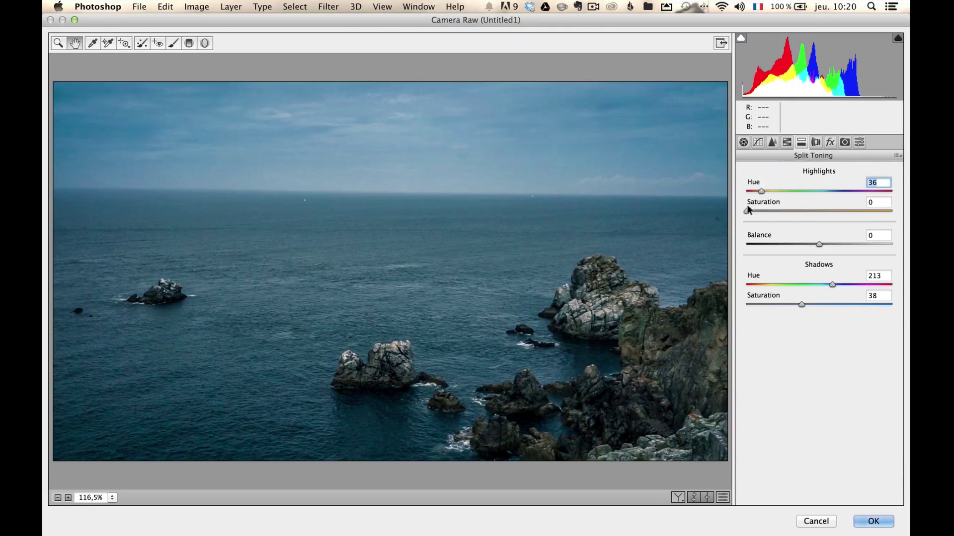
{"action": "left_click_drag", "start_coordinate": [746, 210], "coordinate": [850, 210]}
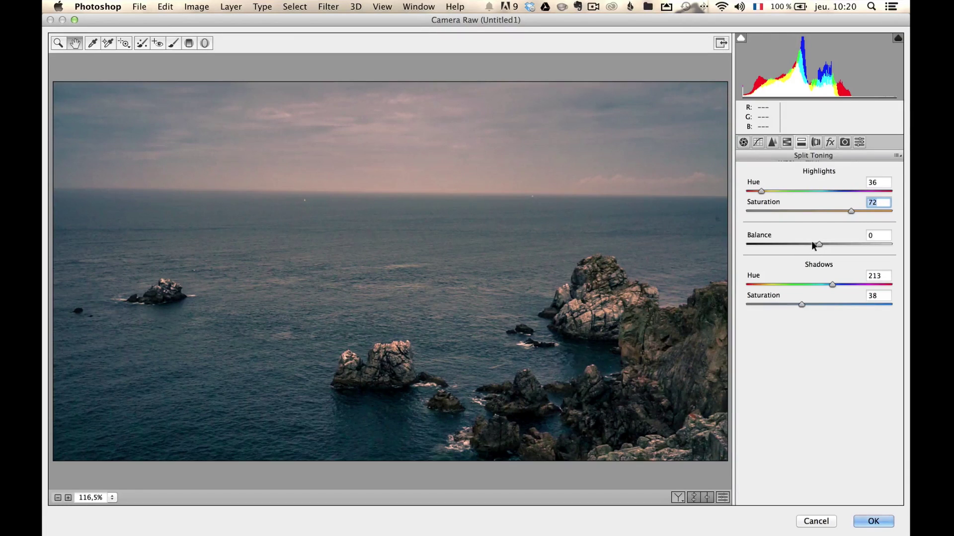
{"action": "left_click_drag", "start_coordinate": [815, 244], "coordinate": [834, 239]}
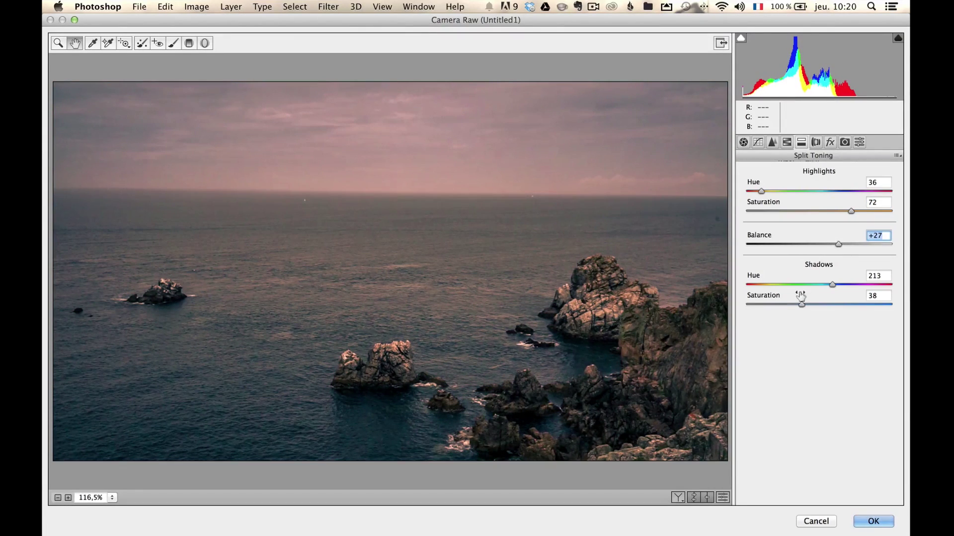
{"action": "left_click_drag", "start_coordinate": [796, 304], "coordinate": [783, 300]}
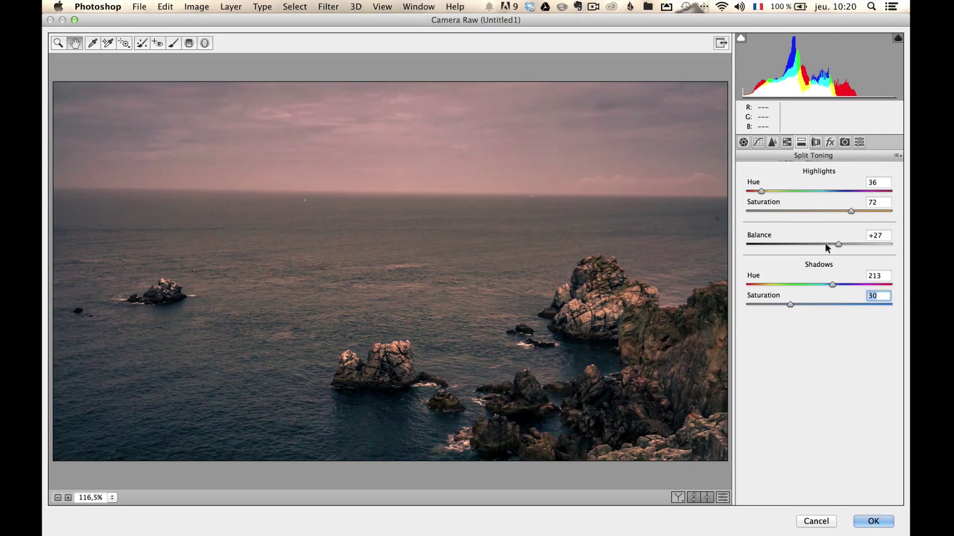
{"action": "left_click_drag", "start_coordinate": [847, 204], "coordinate": [829, 203]}
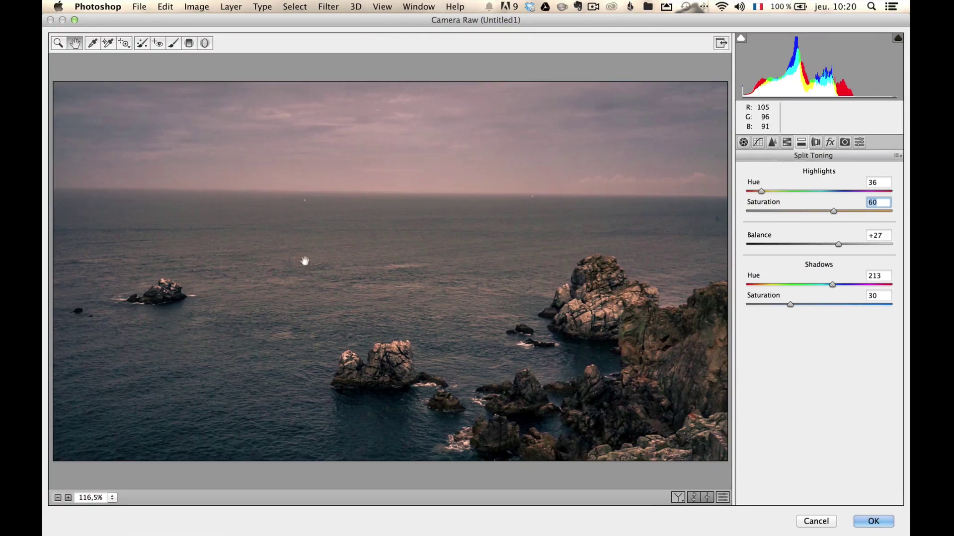
Step: Draw a flattened radial filter over the open sea left of centre and raise its Exposure
{"action": "left_click", "coordinate": [205, 44]}
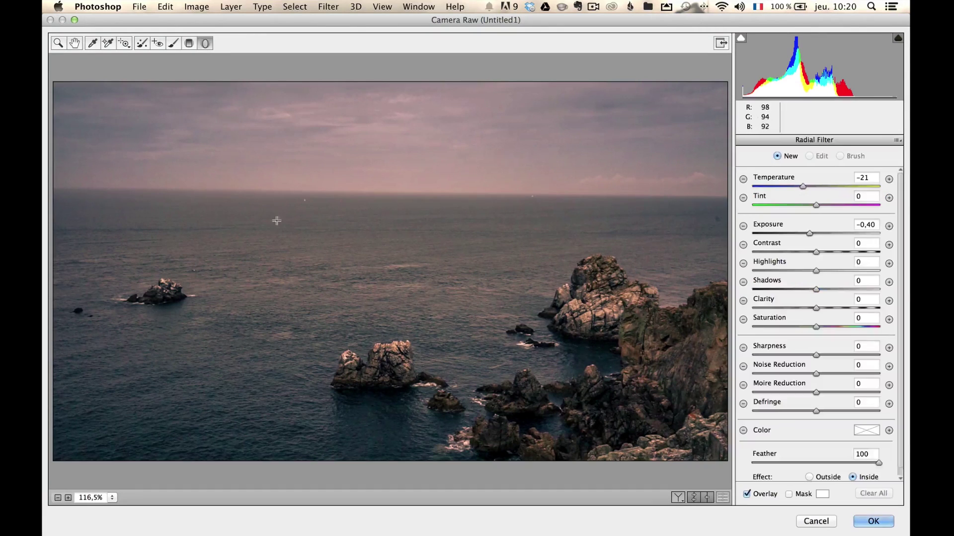
{"action": "left_click_drag", "start_coordinate": [254, 241], "coordinate": [361, 289]}
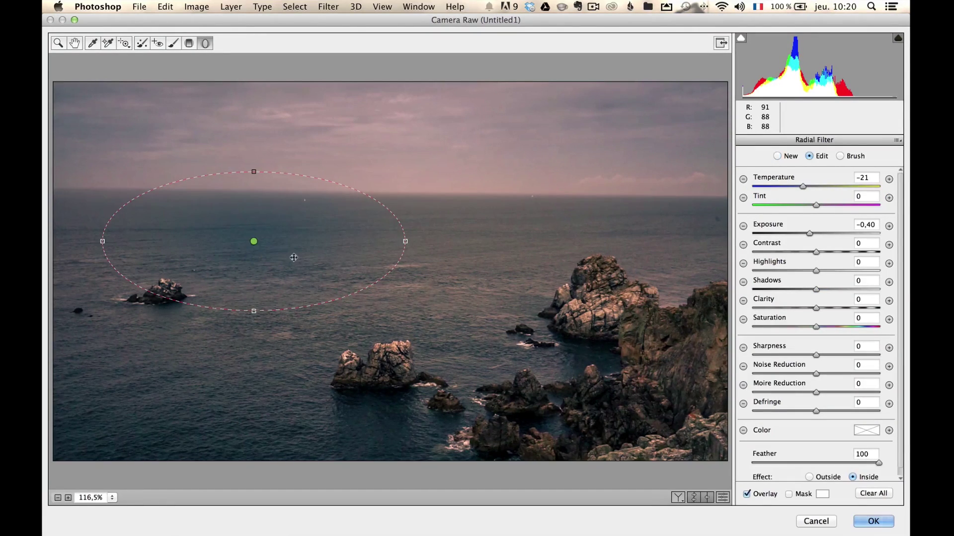
{"action": "left_click_drag", "start_coordinate": [254, 241], "coordinate": [410, 298]}
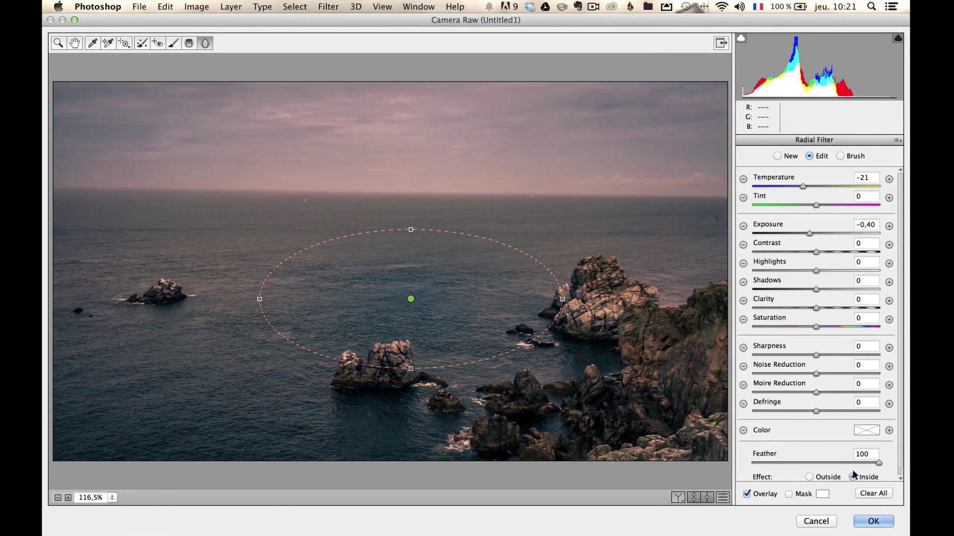
{"action": "mouse_move", "coordinate": [809, 233]}
{"action": "left_mouse_down"}
{"action": "mouse_move", "coordinate": [835, 230]}
{"action": "mouse_move", "coordinate": [827, 231]}
{"action": "left_mouse_up"}
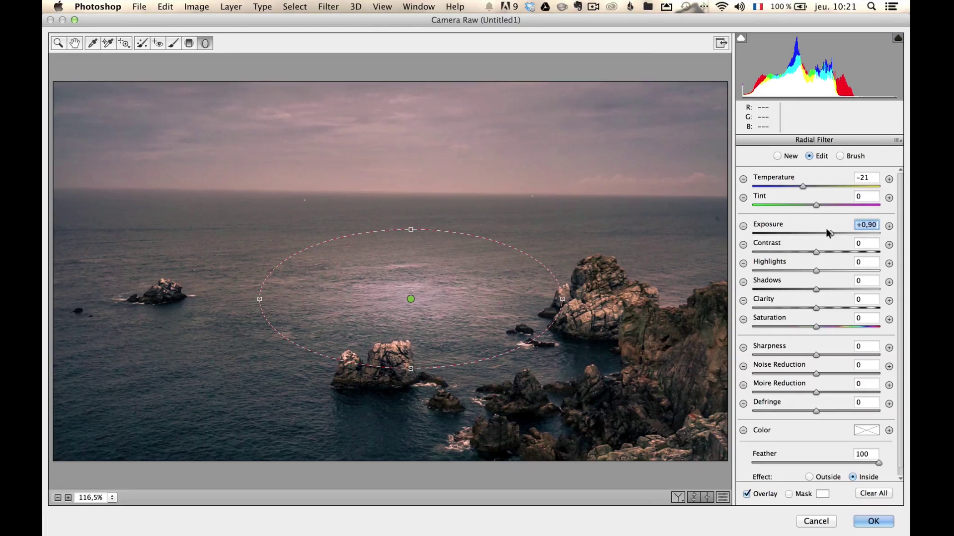
{"action": "left_click_drag", "start_coordinate": [827, 232], "coordinate": [822, 232]}
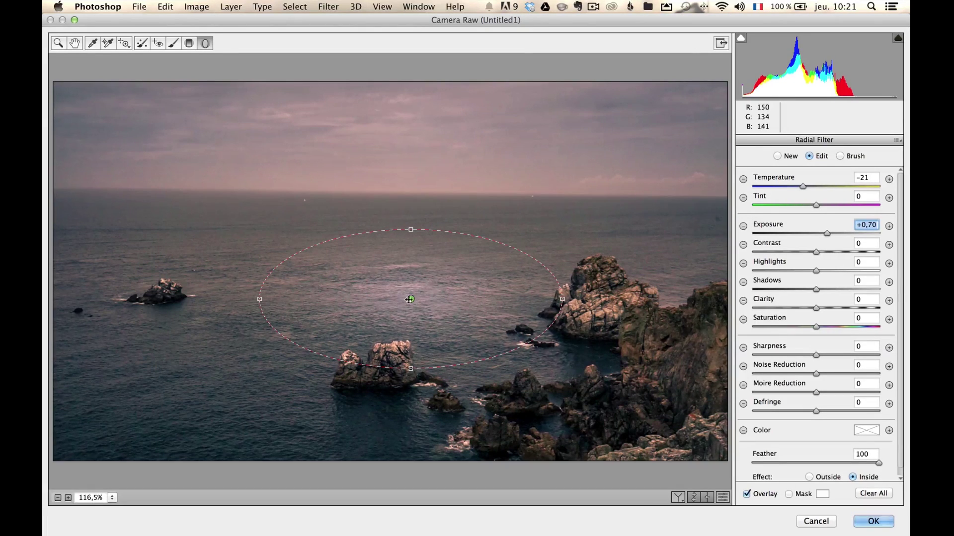
{"action": "left_click_drag", "start_coordinate": [409, 299], "coordinate": [326, 274]}
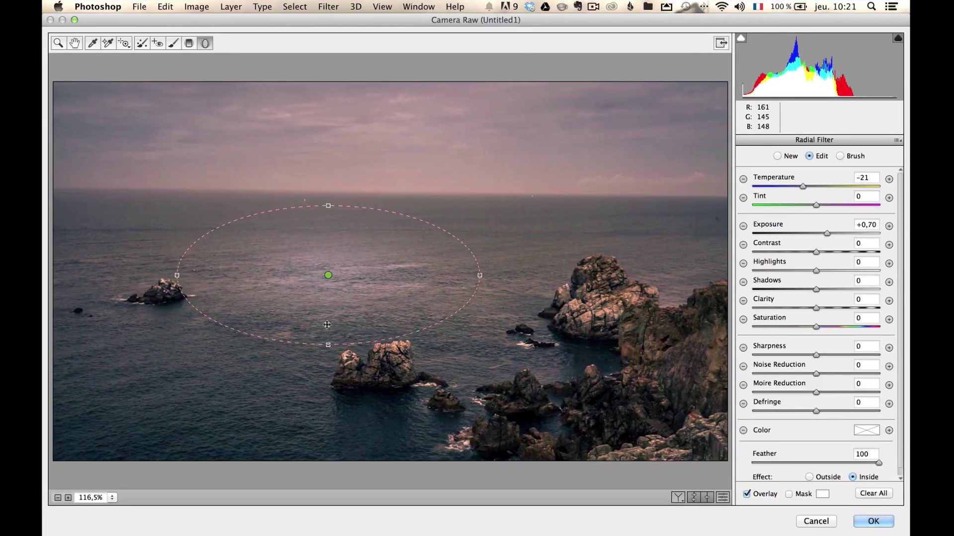
{"action": "left_click_drag", "start_coordinate": [328, 345], "coordinate": [329, 315]}
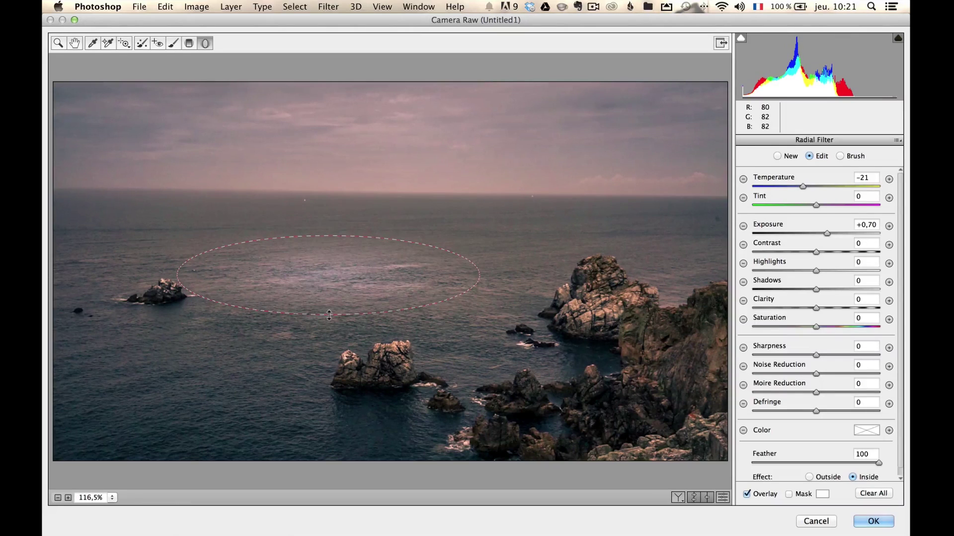
Step: Duplicate the radial filter onto the lower-right rocks and rebalance both filters' Exposure
{"action": "right_click", "coordinate": [331, 277]}
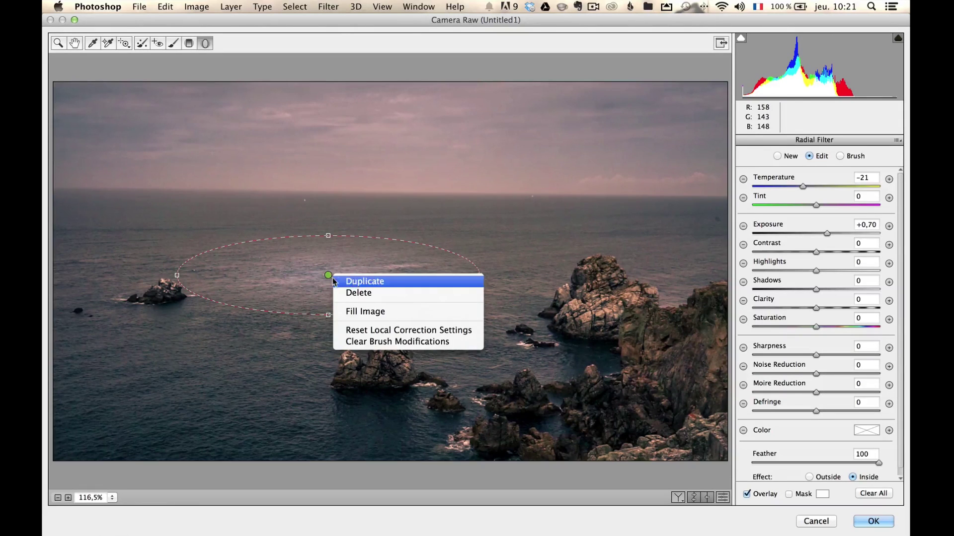
{"action": "left_click", "coordinate": [358, 281]}
{"action": "left_click_drag", "start_coordinate": [327, 274], "coordinate": [602, 376]}
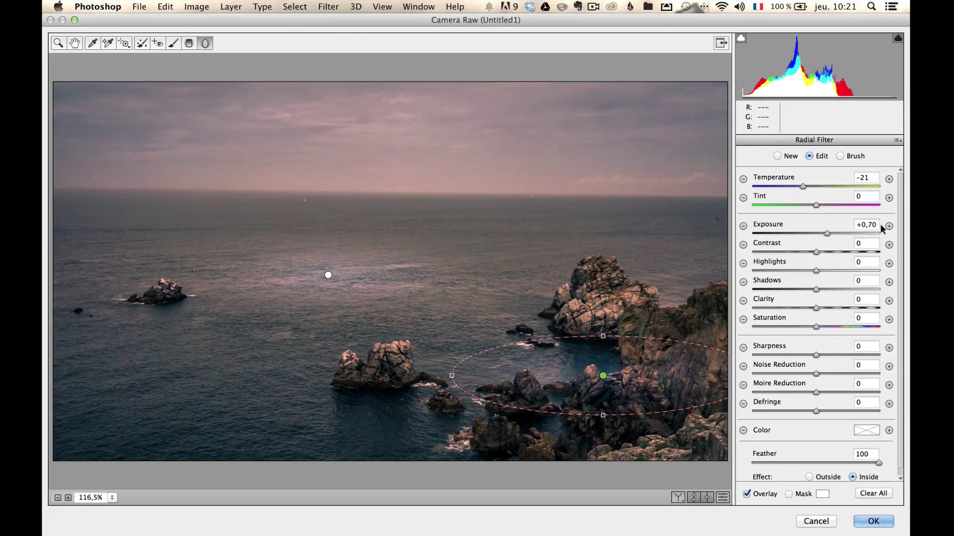
{"action": "left_click_drag", "start_coordinate": [826, 231], "coordinate": [833, 234]}
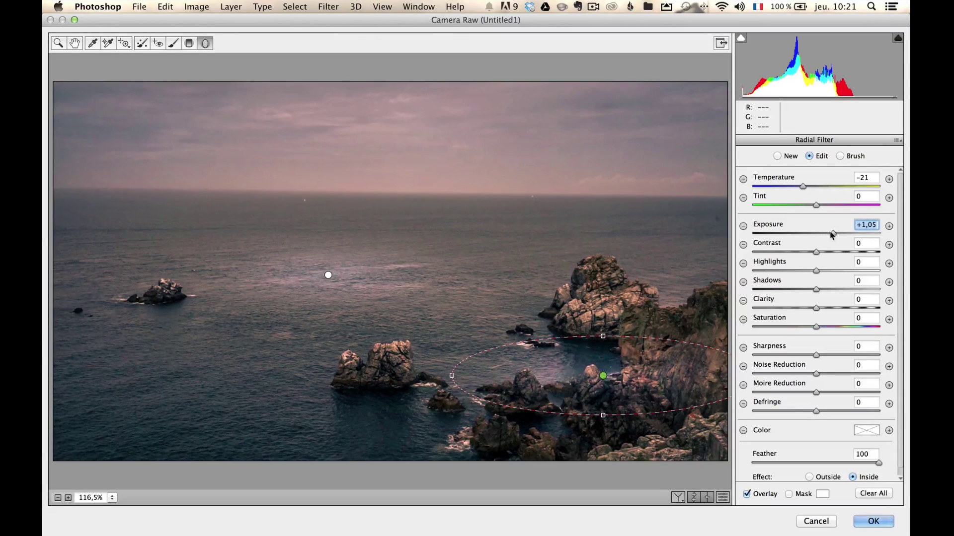
{"action": "left_click", "coordinate": [329, 274]}
{"action": "left_click_drag", "start_coordinate": [830, 231], "coordinate": [821, 228]}
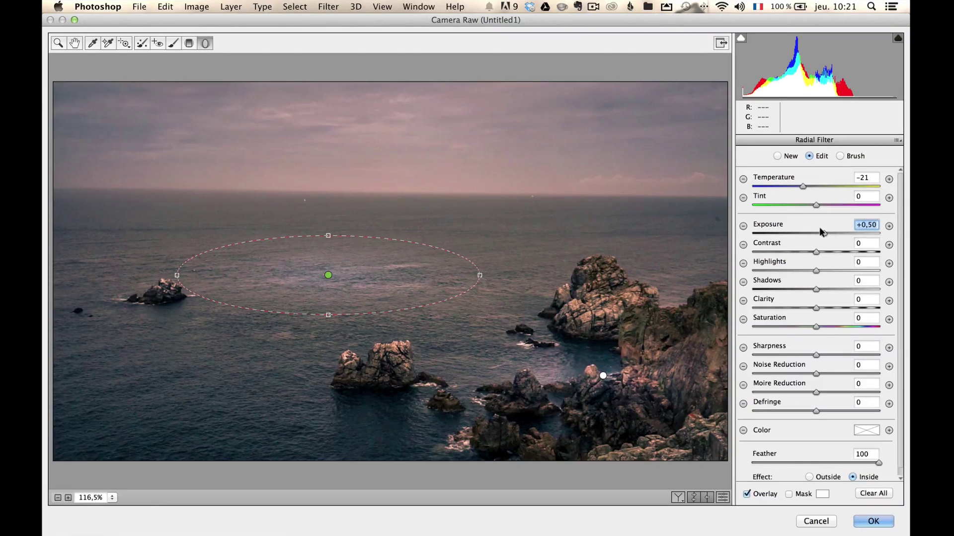
Step: Review the image and lower the sea filter's Exposure to +0.20
{"action": "left_click", "coordinate": [74, 44]}
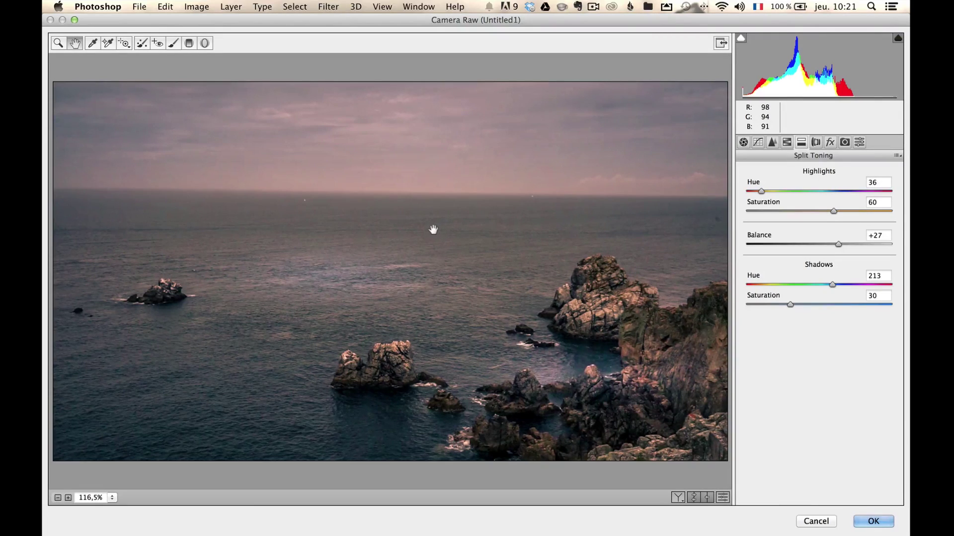
{"action": "left_click", "coordinate": [204, 43]}
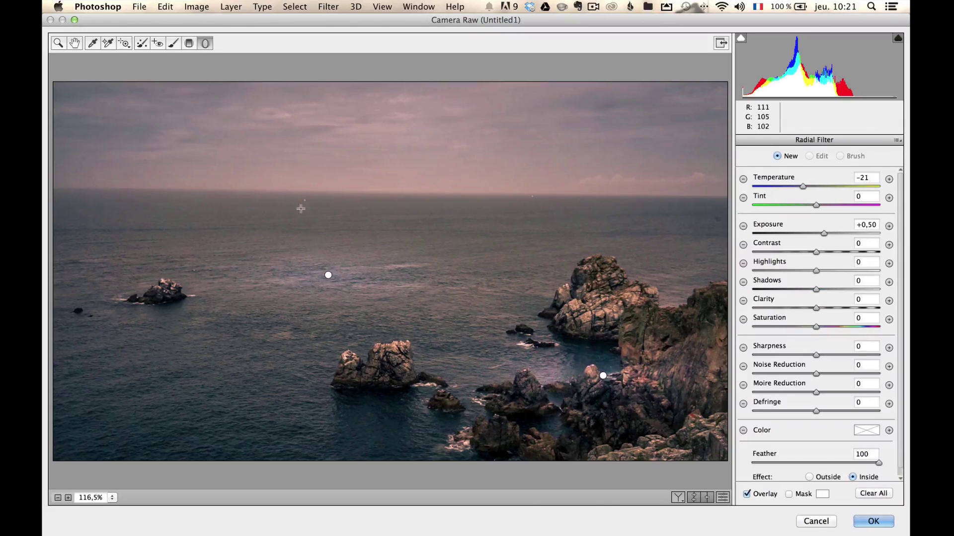
{"action": "left_click", "coordinate": [328, 274]}
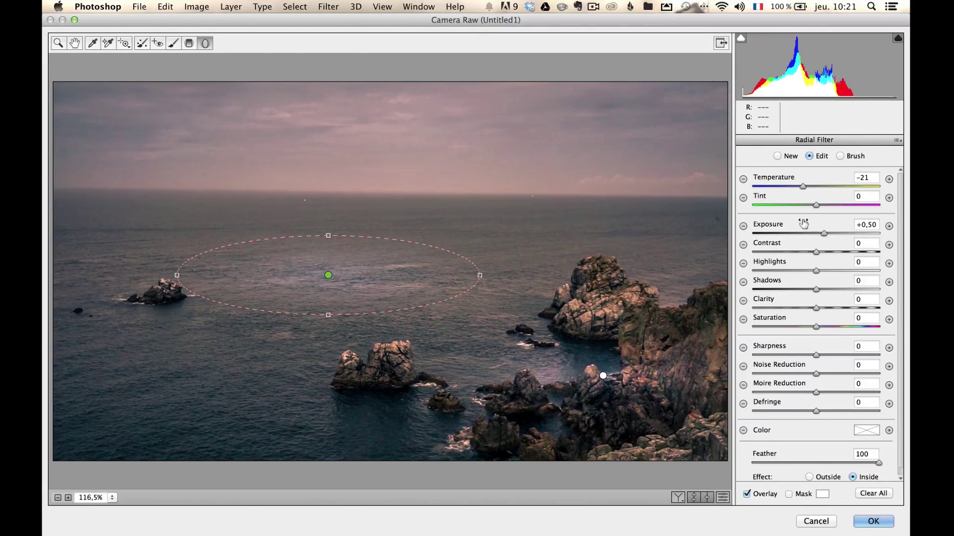
{"action": "left_click_drag", "start_coordinate": [823, 233], "coordinate": [816, 232]}
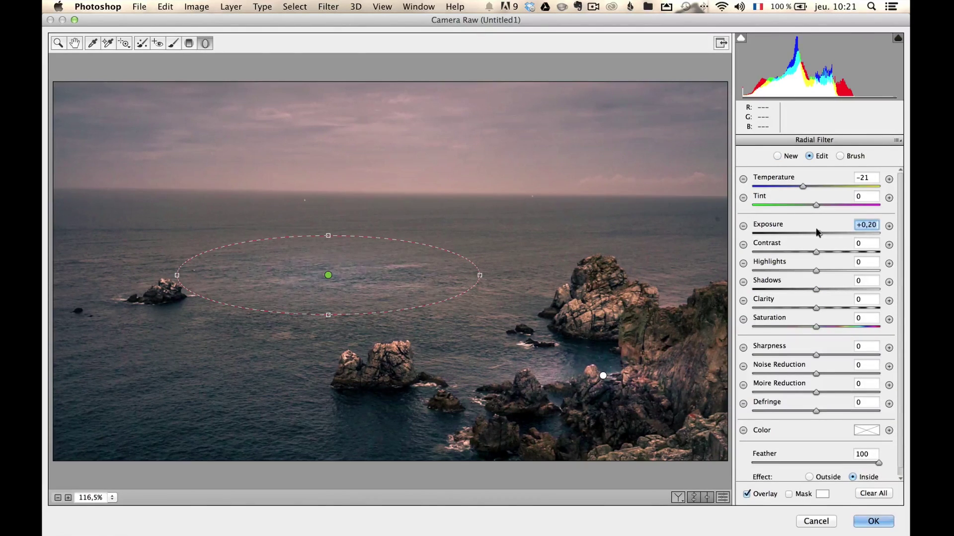
{"action": "left_click", "coordinate": [72, 43]}
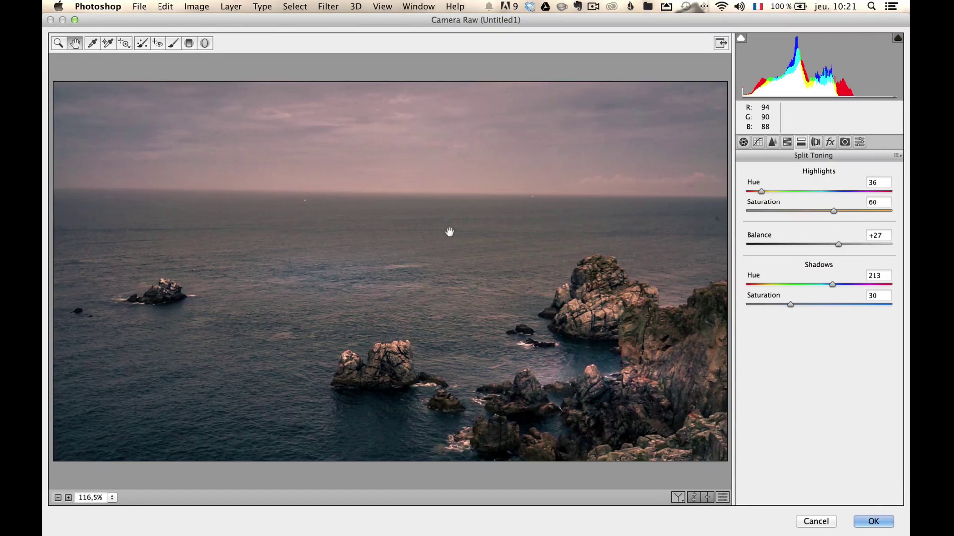
Step: Save the current Camera Raw settings as preset VideoHollywood.xmp and apply the grade to Bretagne1.MTS_7
{"action": "left_click", "coordinate": [857, 142]}
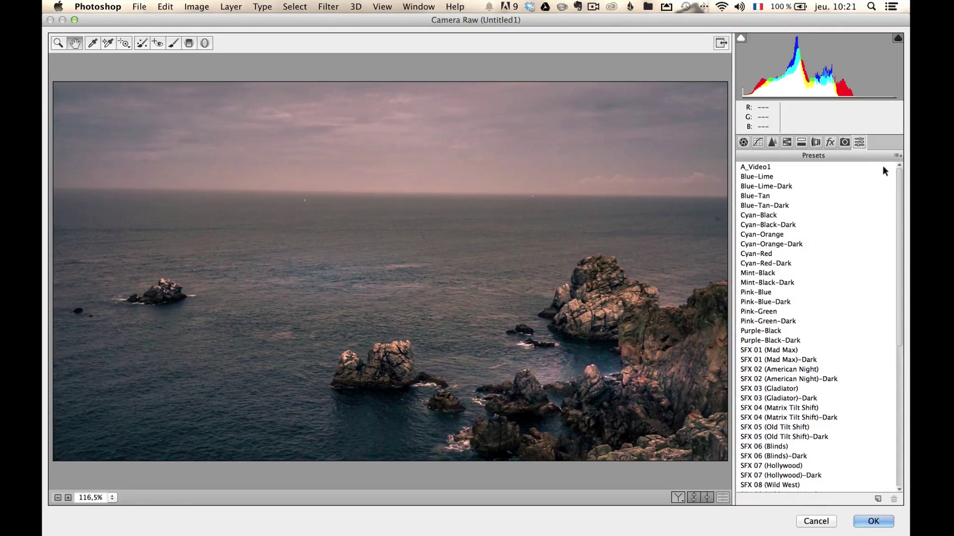
{"action": "left_click", "coordinate": [897, 155]}
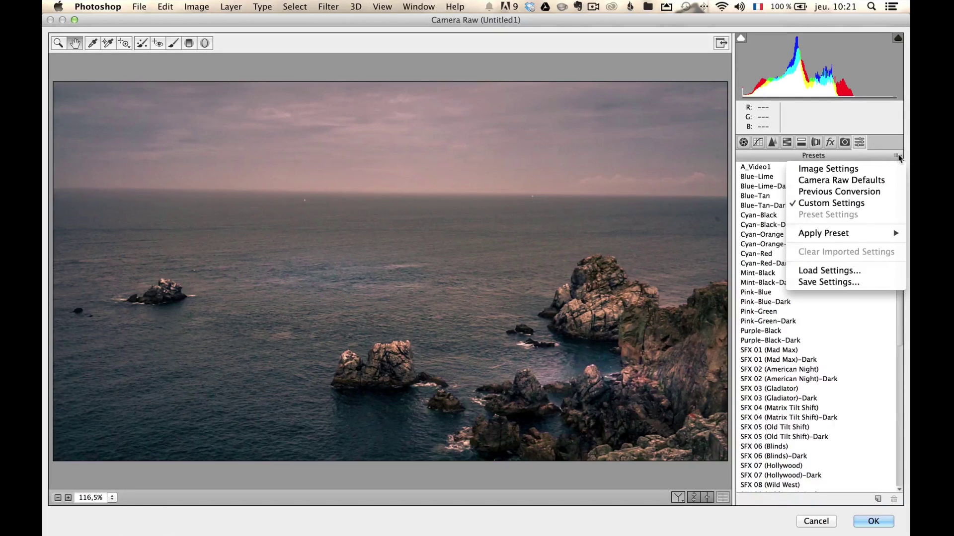
{"action": "left_click", "coordinate": [862, 281]}
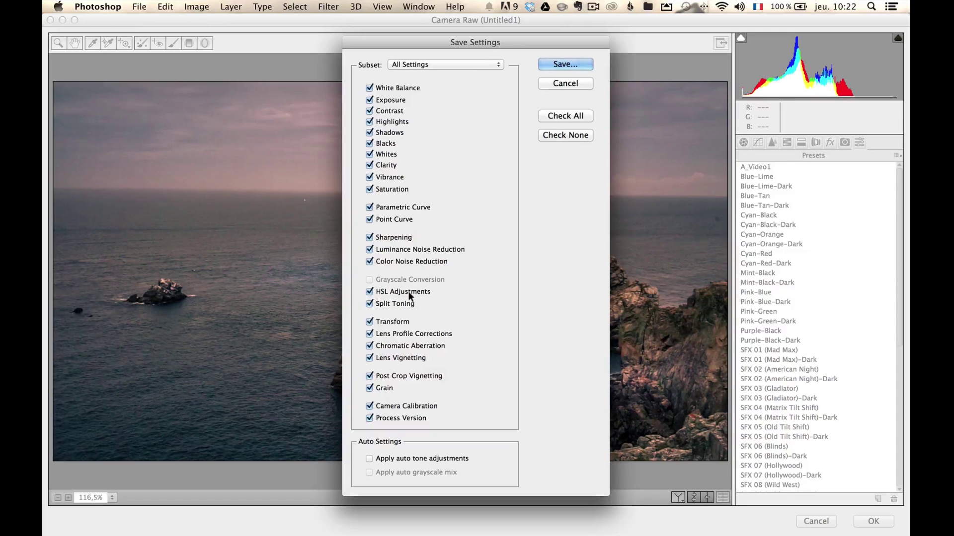
{"action": "left_click", "coordinate": [559, 62]}
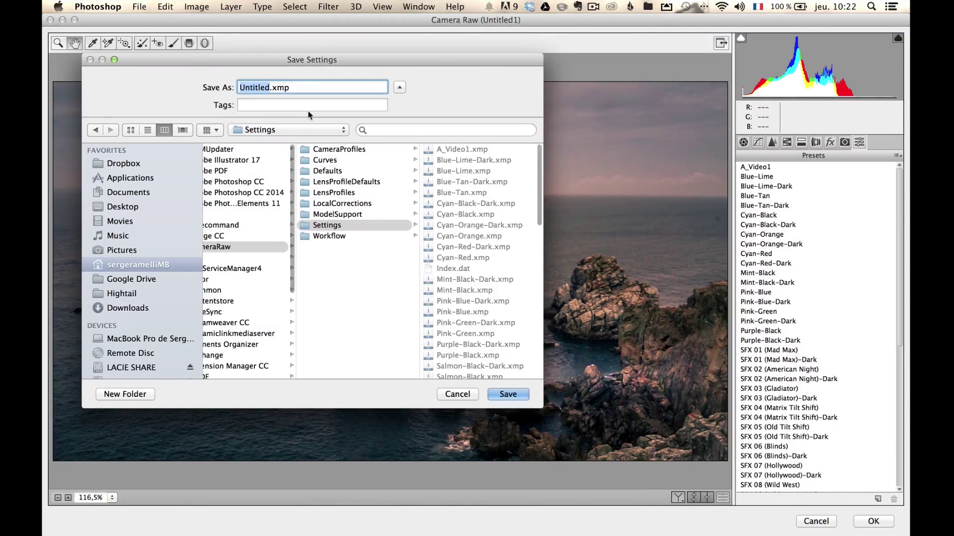
{"action": "type", "text": "Video"}
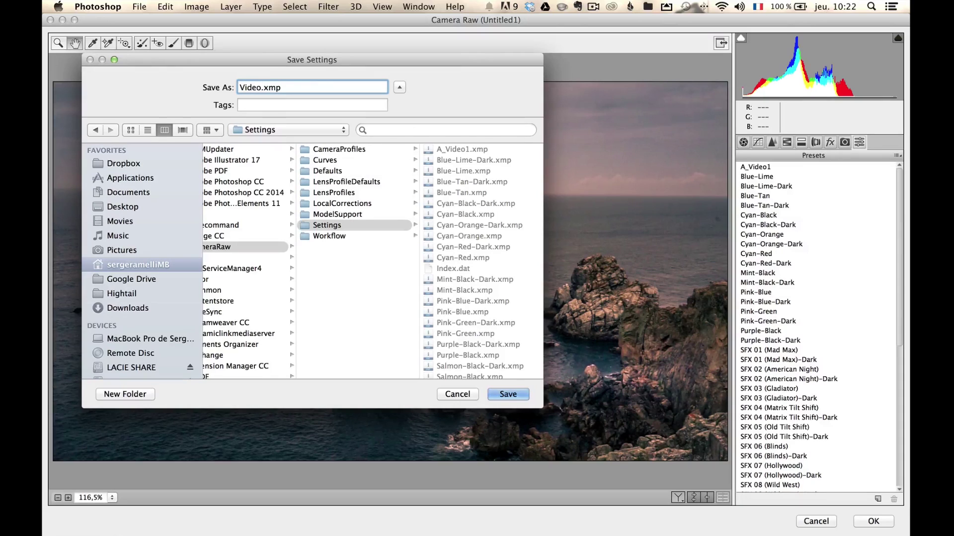
{"action": "type", "text": "Hollywood"}
{"action": "key", "text": "Return"}
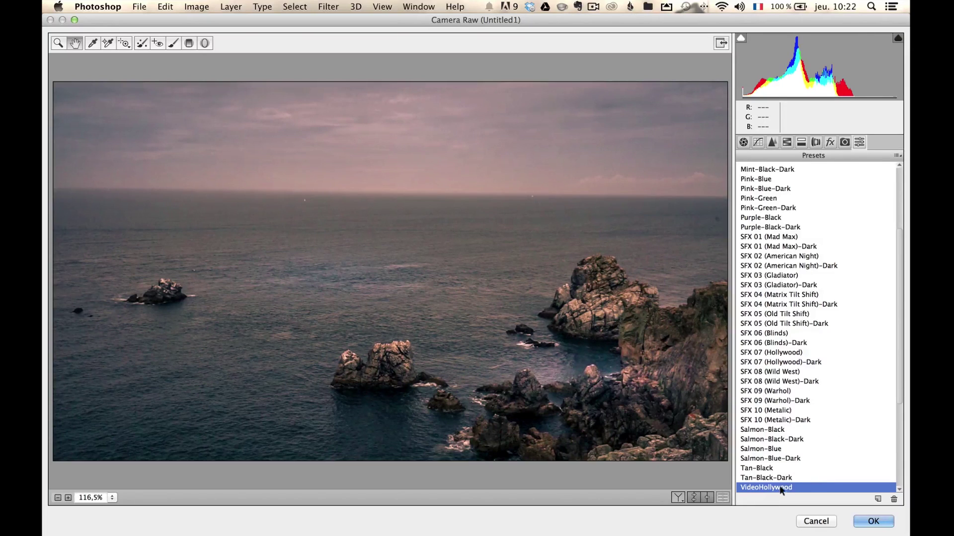
{"action": "left_click_drag", "start_coordinate": [894, 389], "coordinate": [896, 210]}
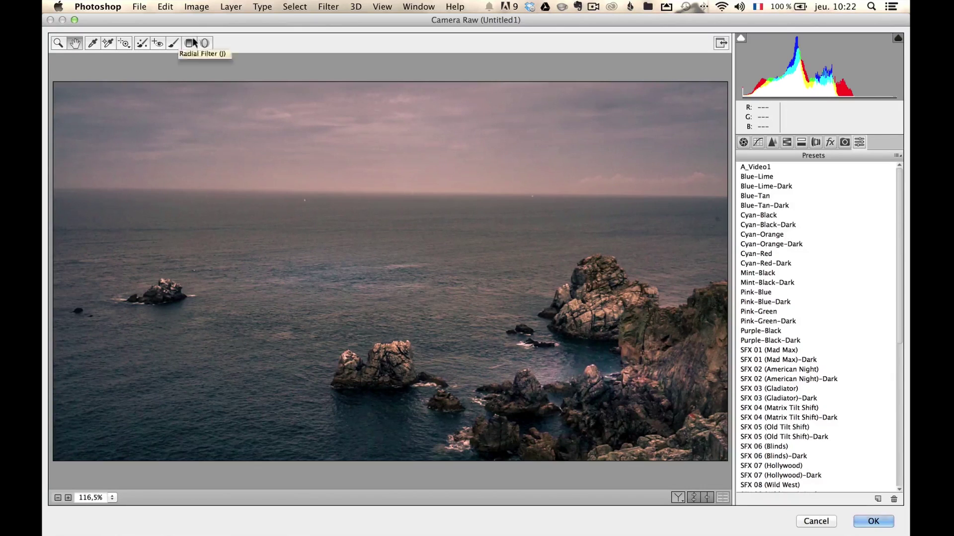
{"action": "left_click", "coordinate": [876, 519]}
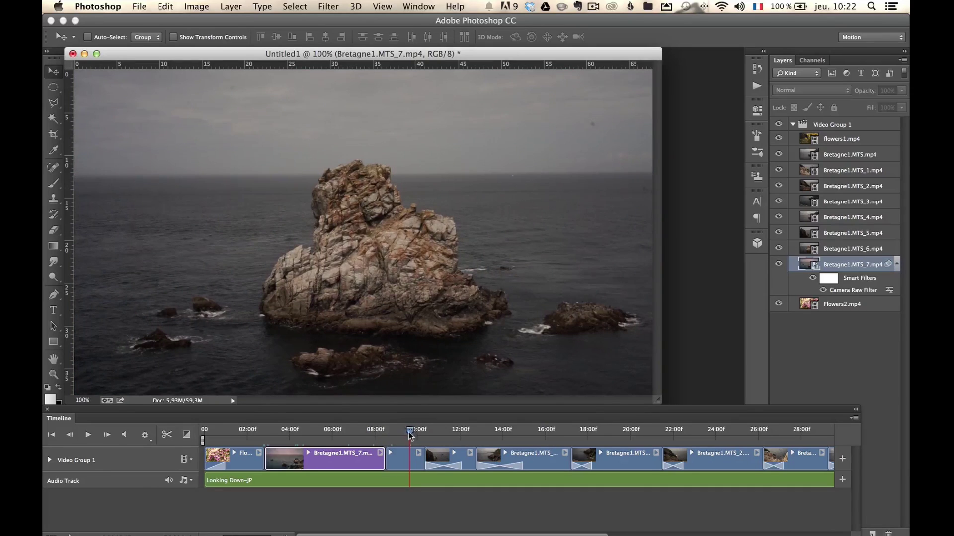
Step: Convert the Bretagne1.MTS_6 clip's layer into a smart object
{"action": "left_click", "coordinate": [404, 463]}
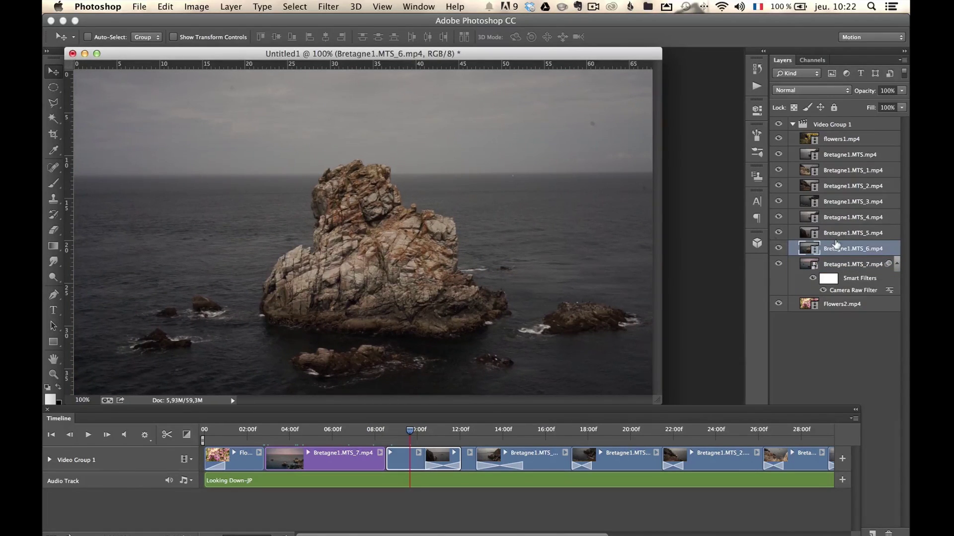
{"action": "right_click", "coordinate": [839, 247]}
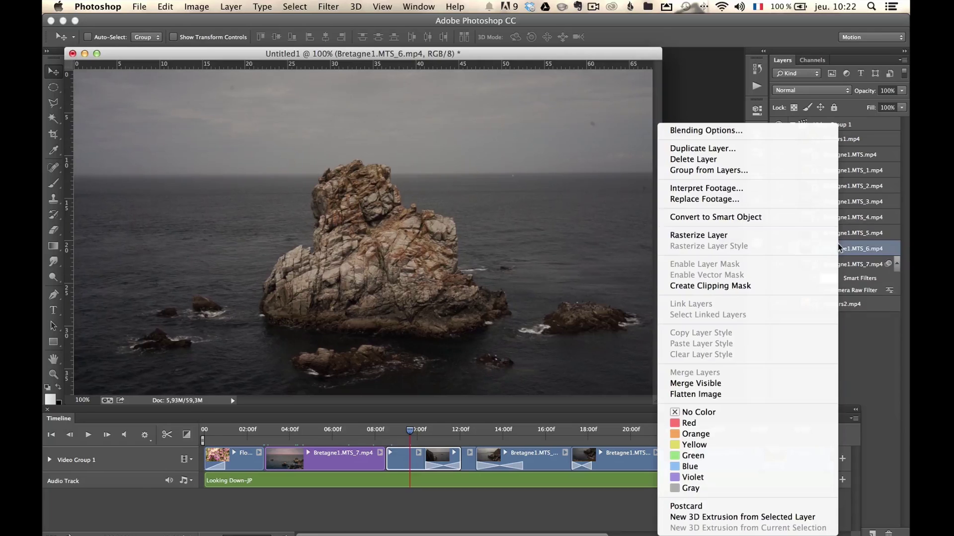
{"action": "left_click", "coordinate": [795, 218]}
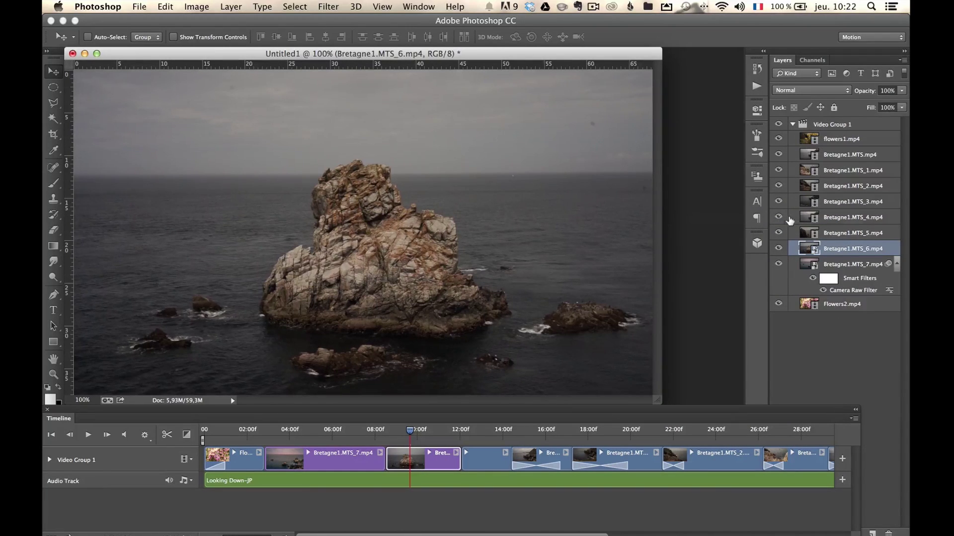
{"action": "left_click", "coordinate": [335, 9]}
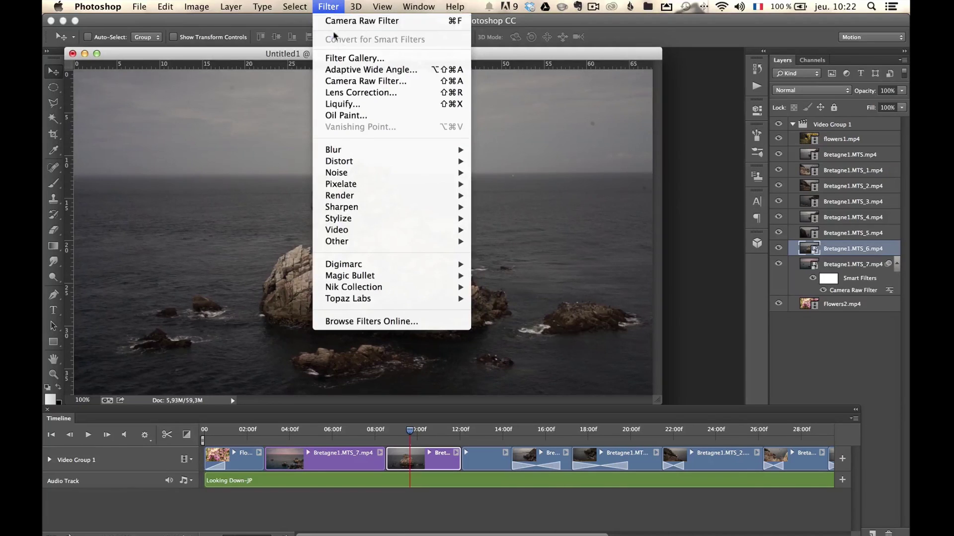
Step: Apply the VideoHollywood preset in Camera Raw Filter and heal a spot near the right horizon
{"action": "left_click", "coordinate": [375, 82]}
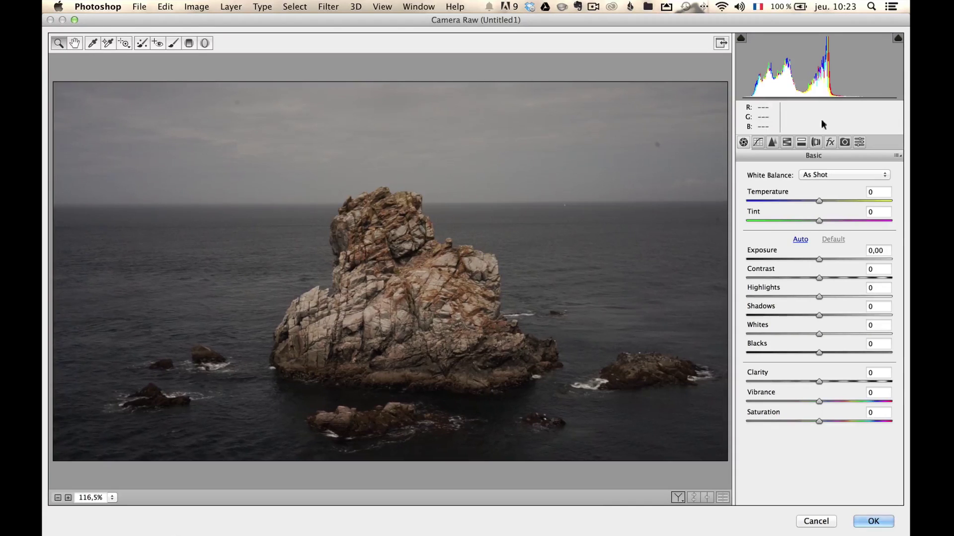
{"action": "left_click", "coordinate": [859, 142]}
{"action": "left_click_drag", "start_coordinate": [895, 172], "coordinate": [903, 370]}
{"action": "left_click", "coordinate": [788, 332]}
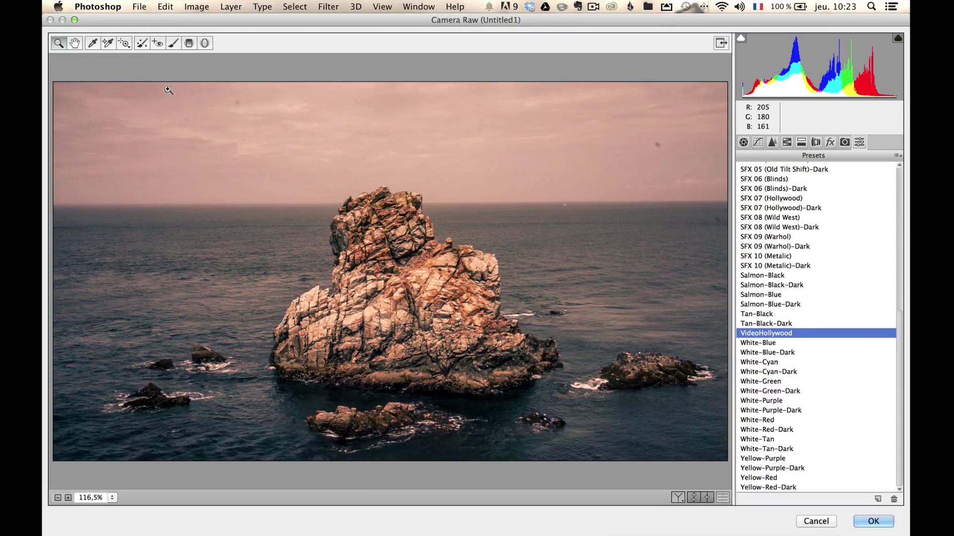
{"action": "left_click", "coordinate": [142, 44]}
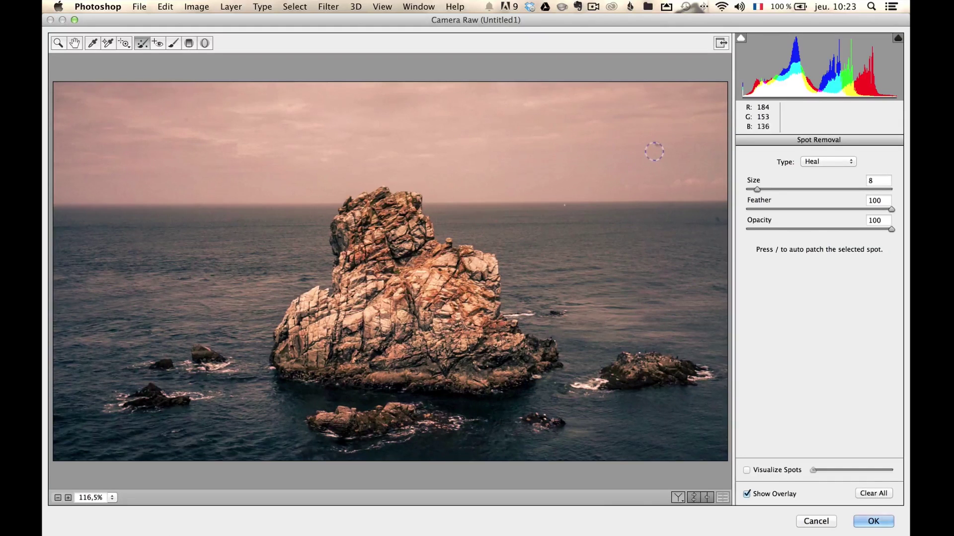
{"action": "left_click", "coordinate": [714, 219]}
Step: Add a radial filter right of the rock (temperature -2, exposure +0.60), plus a +0.40 copy on the left
{"action": "left_click", "coordinate": [204, 44]}
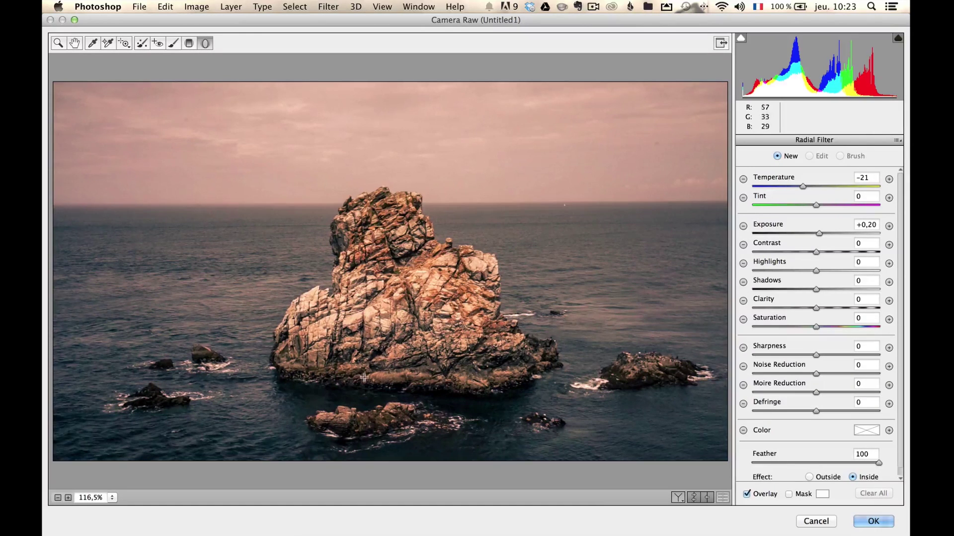
{"action": "left_click_drag", "start_coordinate": [580, 297], "coordinate": [653, 330]}
{"action": "left_click_drag", "start_coordinate": [581, 299], "coordinate": [598, 307]}
{"action": "left_click_drag", "start_coordinate": [802, 186], "coordinate": [811, 183]}
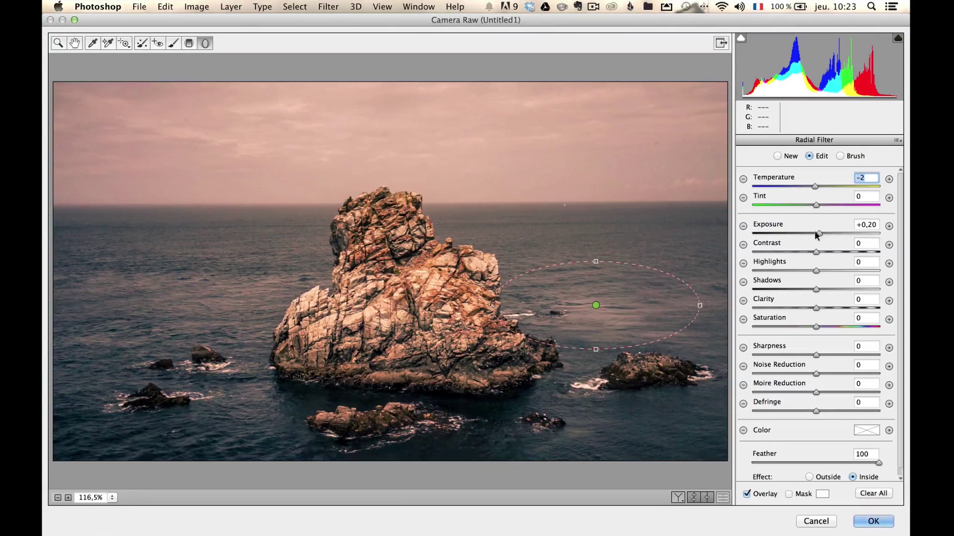
{"action": "left_click_drag", "start_coordinate": [816, 232], "coordinate": [823, 228]}
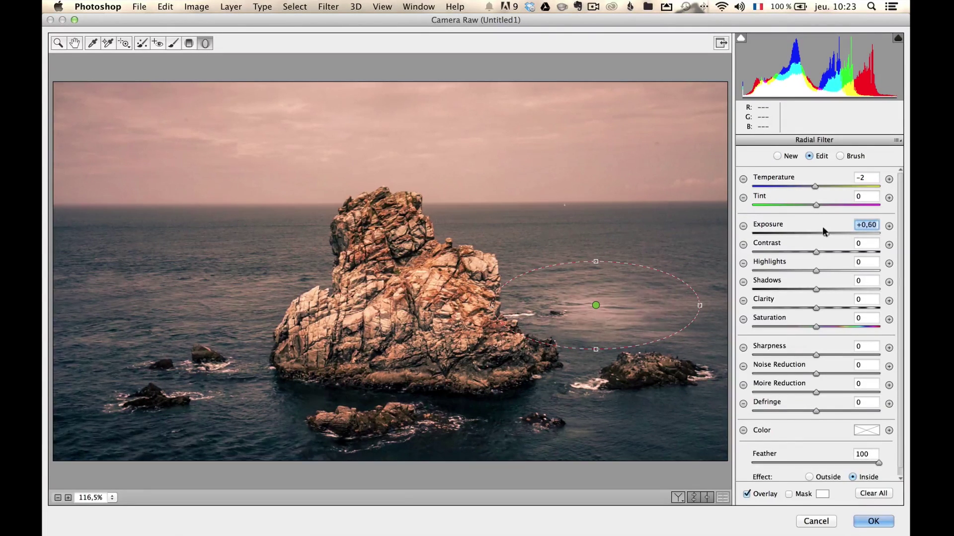
{"action": "right_click", "coordinate": [595, 305]}
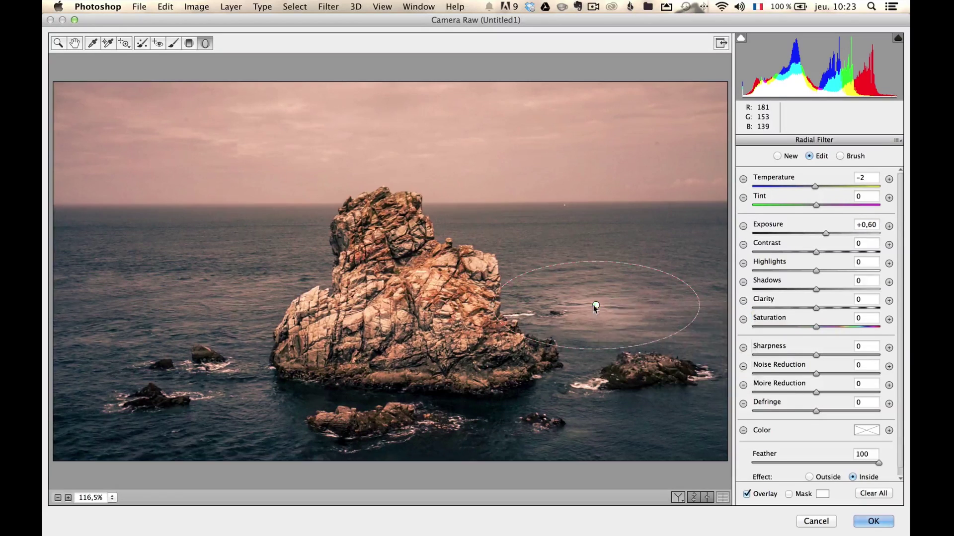
{"action": "left_click_drag", "start_coordinate": [595, 305], "coordinate": [198, 307]}
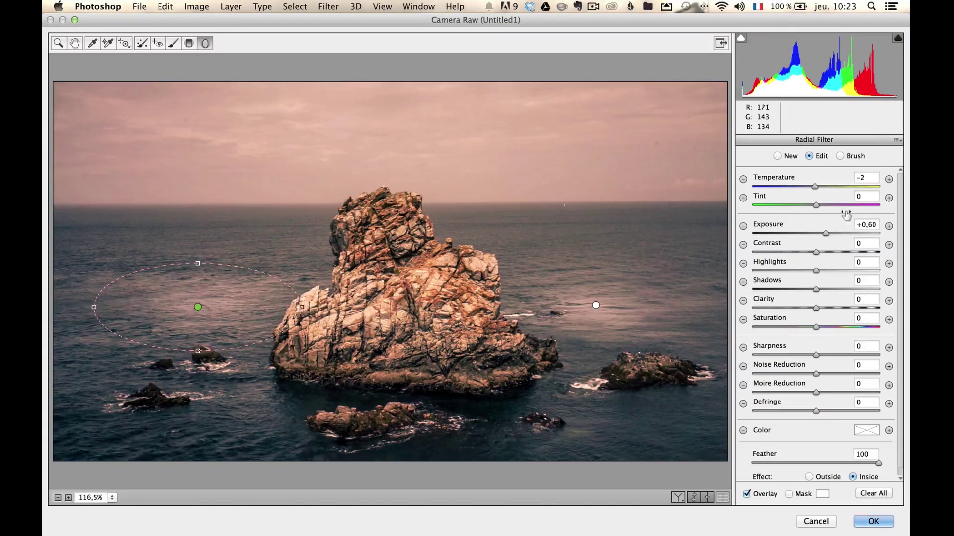
{"action": "left_click_drag", "start_coordinate": [822, 228], "coordinate": [819, 229]}
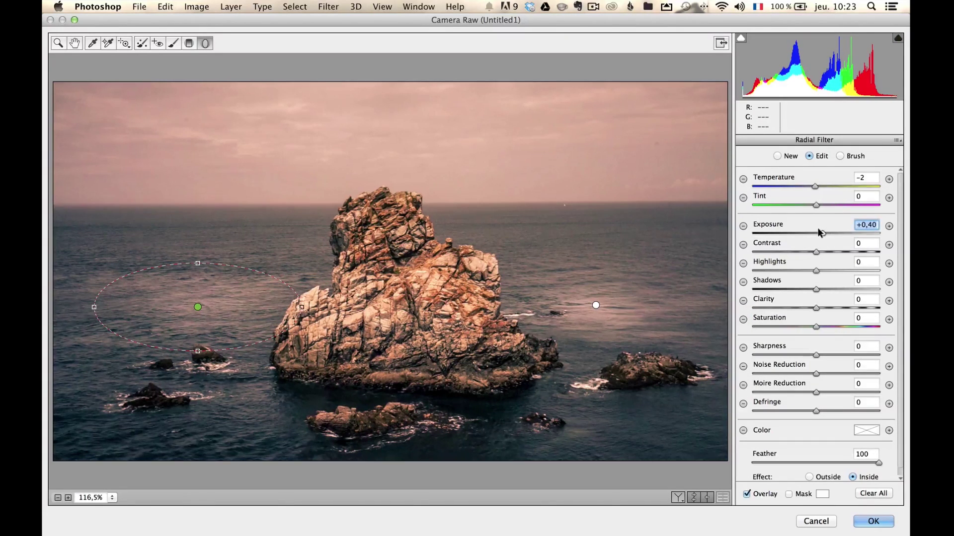
{"action": "left_click", "coordinate": [875, 521]}
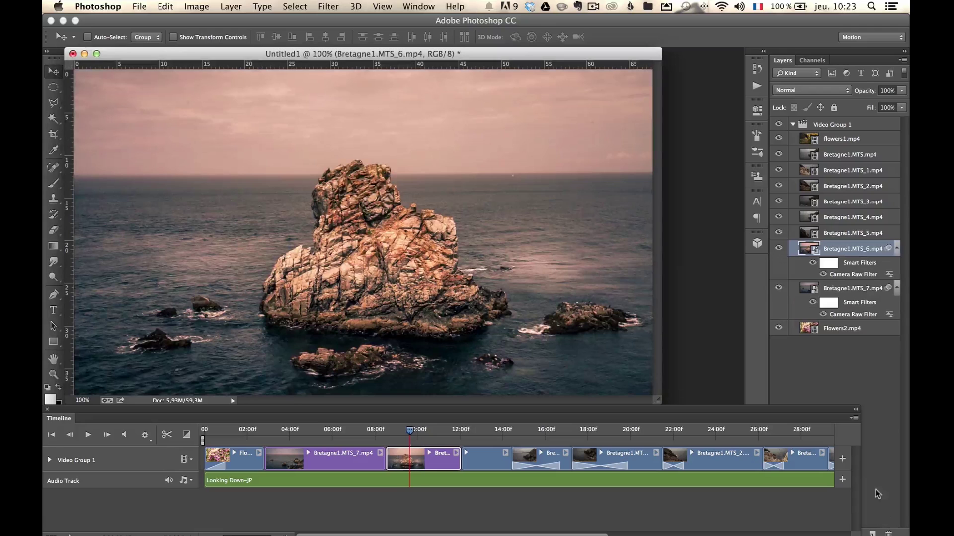
Step: Convert the Bretagne1.MTS_5 clip's layer into a smart object
{"action": "left_click", "coordinate": [489, 462]}
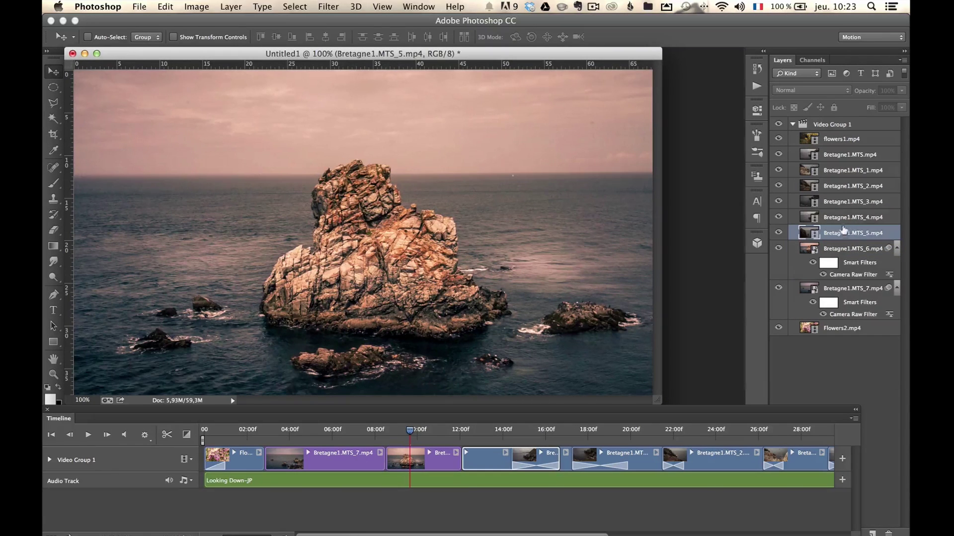
{"action": "right_click", "coordinate": [859, 233]}
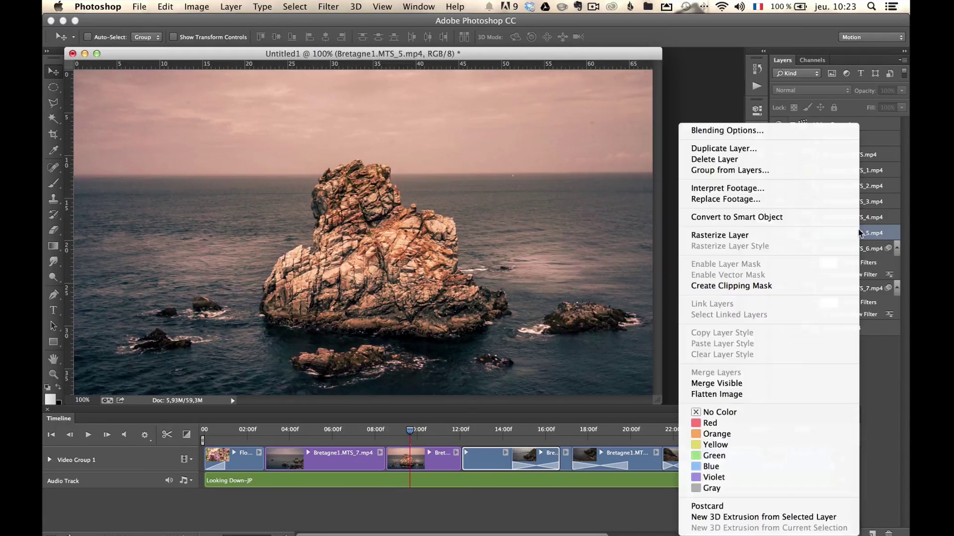
{"action": "left_click", "coordinate": [825, 217]}
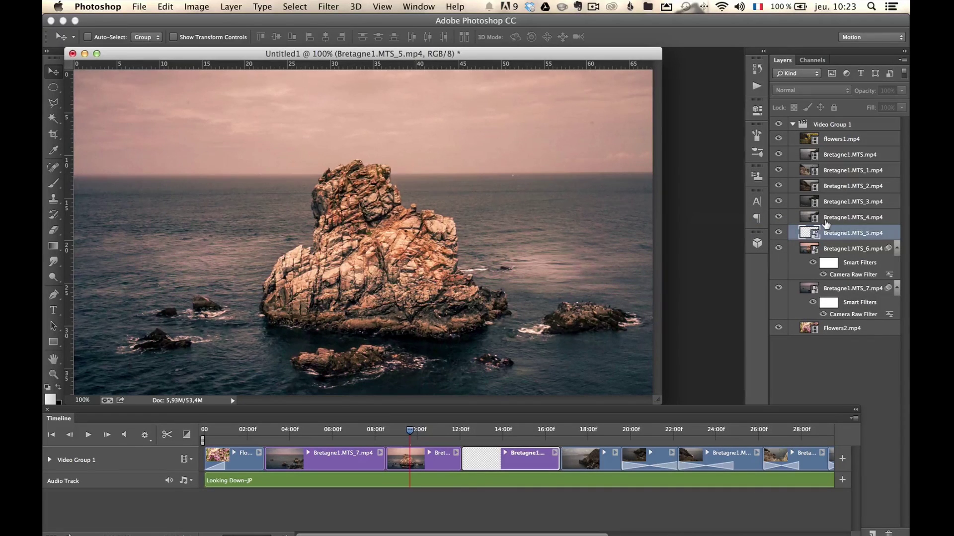
{"action": "left_click", "coordinate": [322, 6]}
{"action": "key", "text": "Escape"}
Step: Expand the MTS_6 clip's tracks, move the playhead to about 14:10, and select MTS_5
{"action": "left_click", "coordinate": [431, 453]}
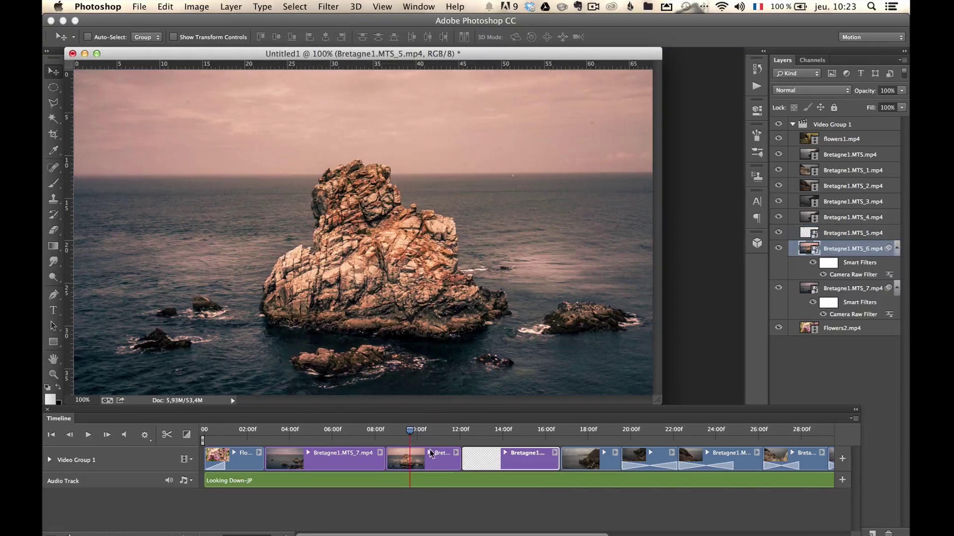
{"action": "left_click", "coordinate": [430, 453]}
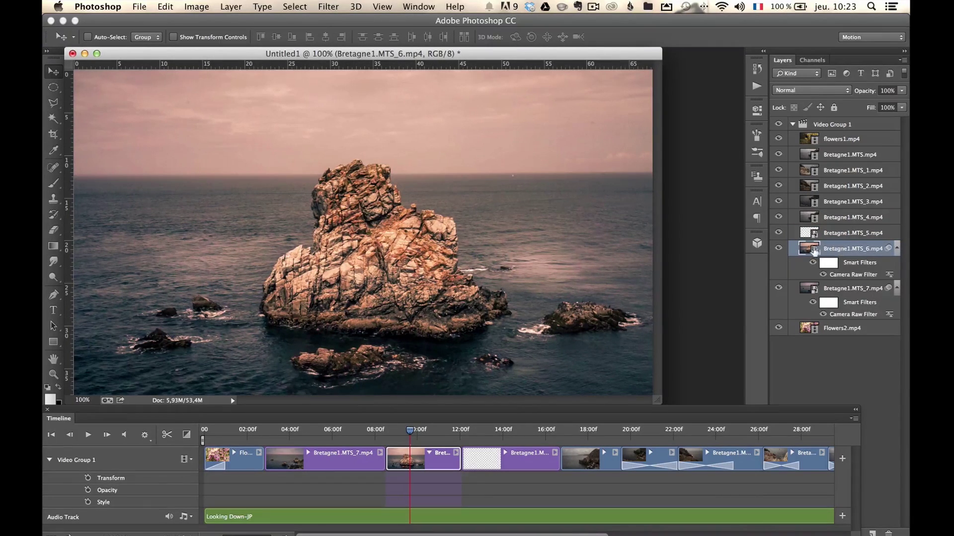
{"action": "left_click", "coordinate": [513, 431]}
{"action": "left_click", "coordinate": [530, 457]}
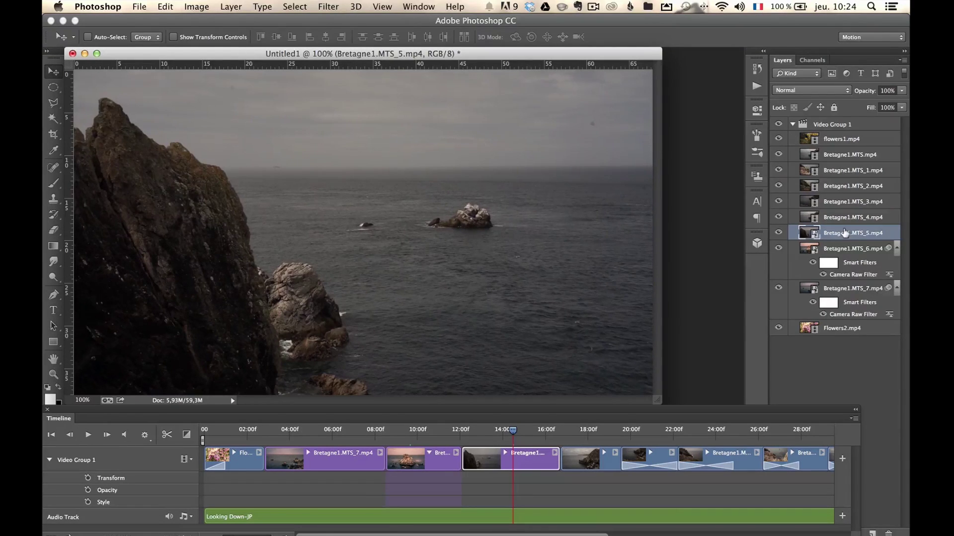
{"action": "right_click", "coordinate": [844, 233]}
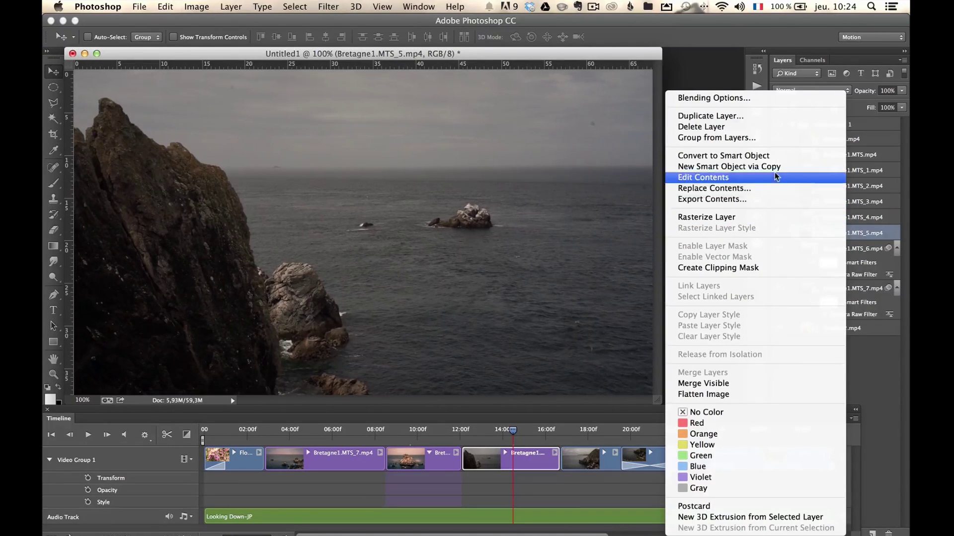
{"action": "left_click", "coordinate": [775, 155]}
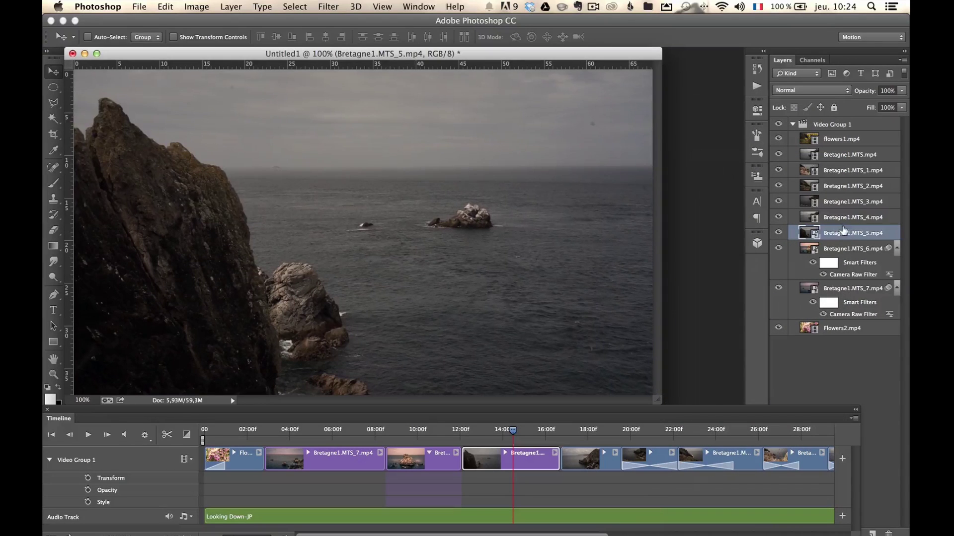